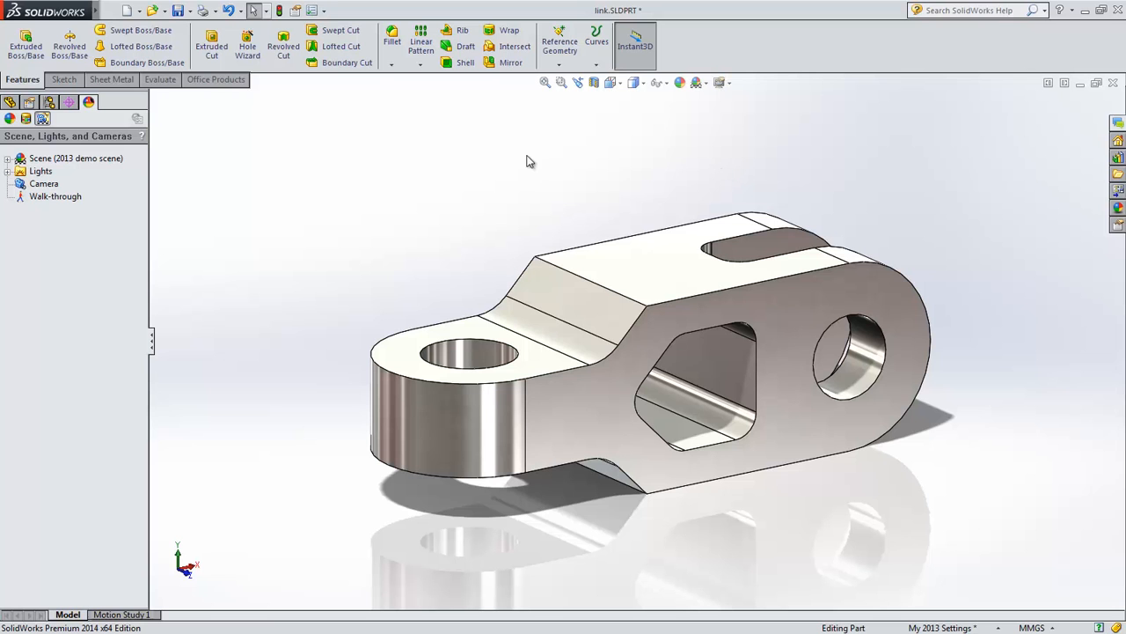
- Run the Costing tool on the link part and keep its pane pinned open
click(154, 80)
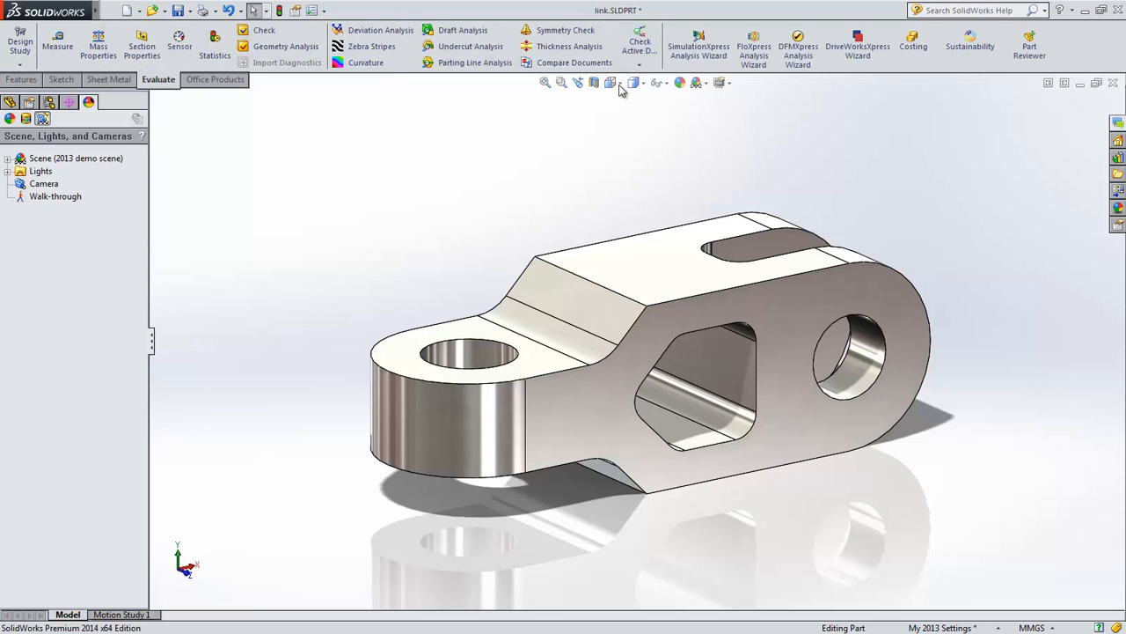
click(913, 46)
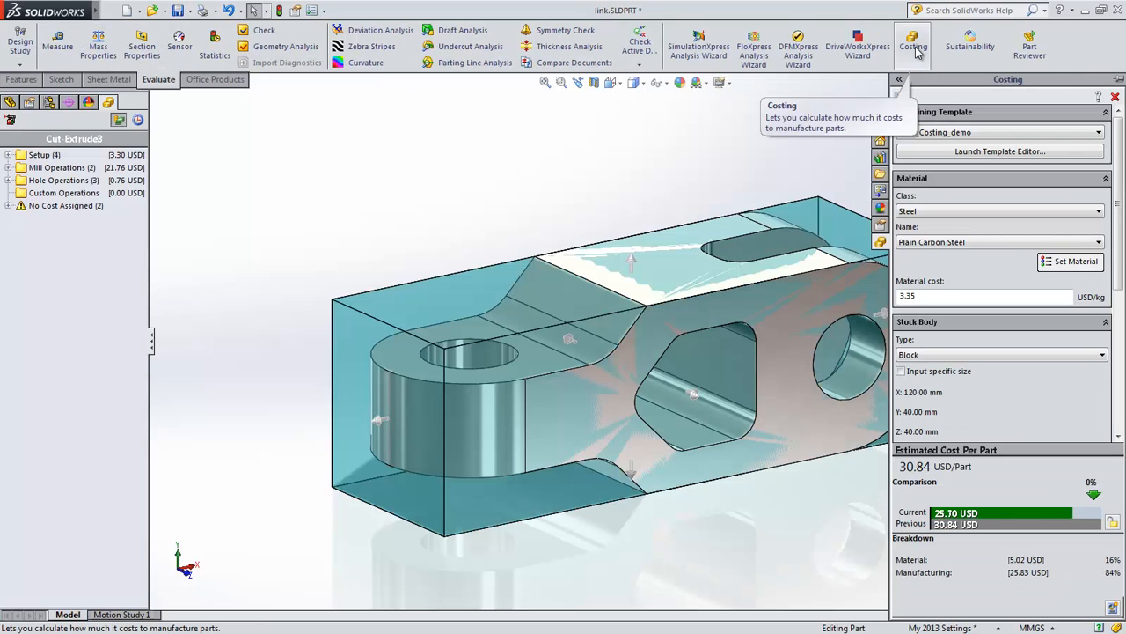
click(1119, 81)
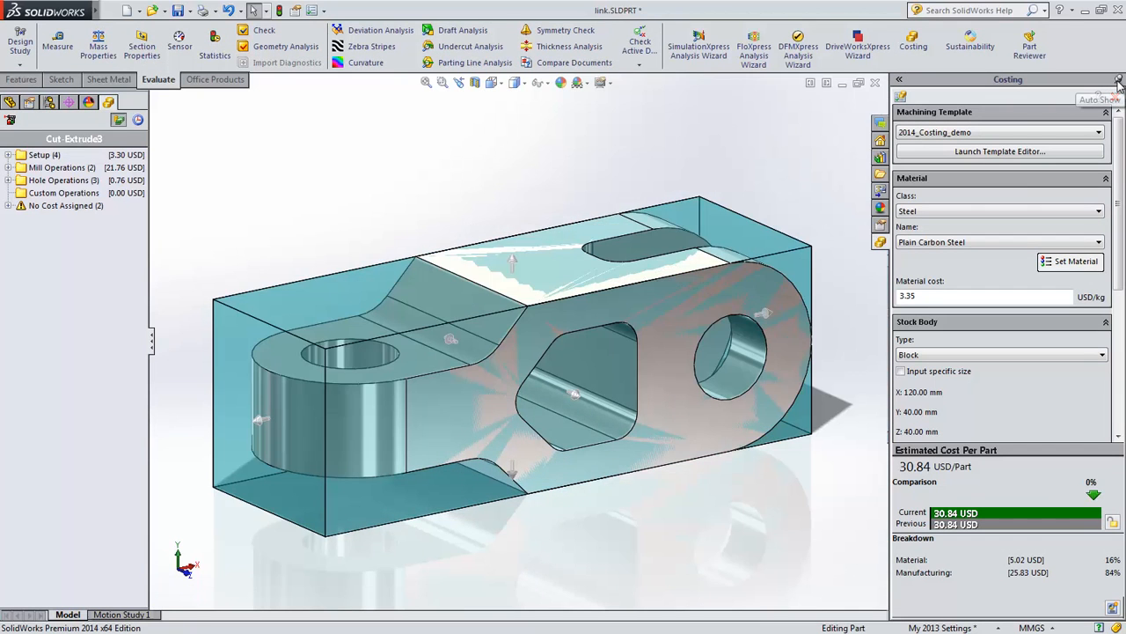
- Examine the pocket and slot features that have no cost assigned by highlighting each on the model
click(7, 205)
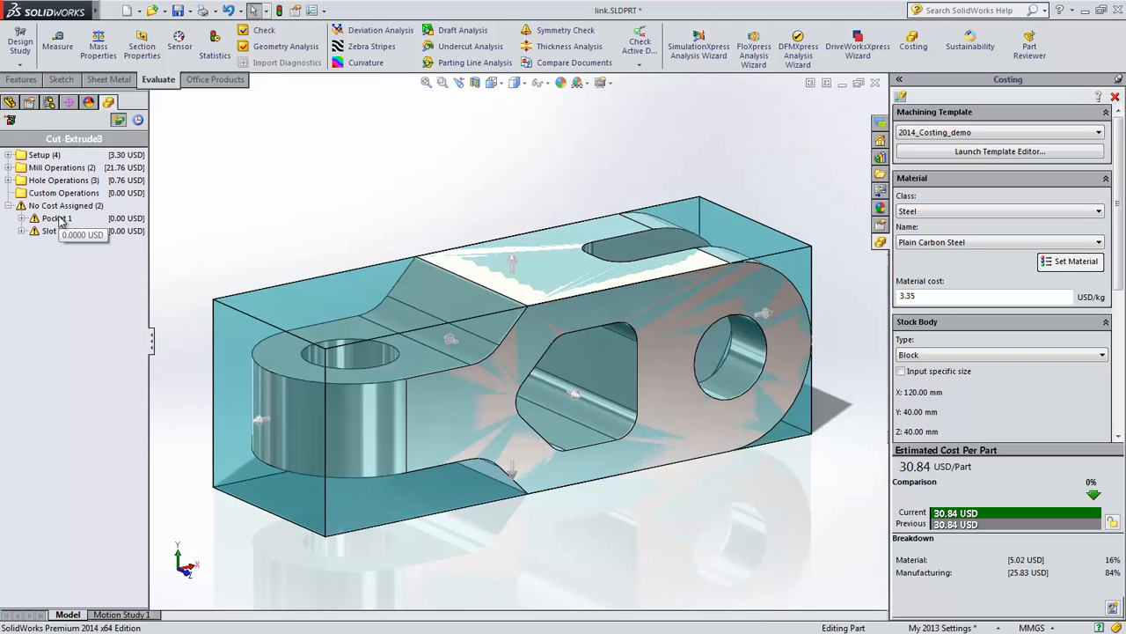
click(54, 219)
click(51, 231)
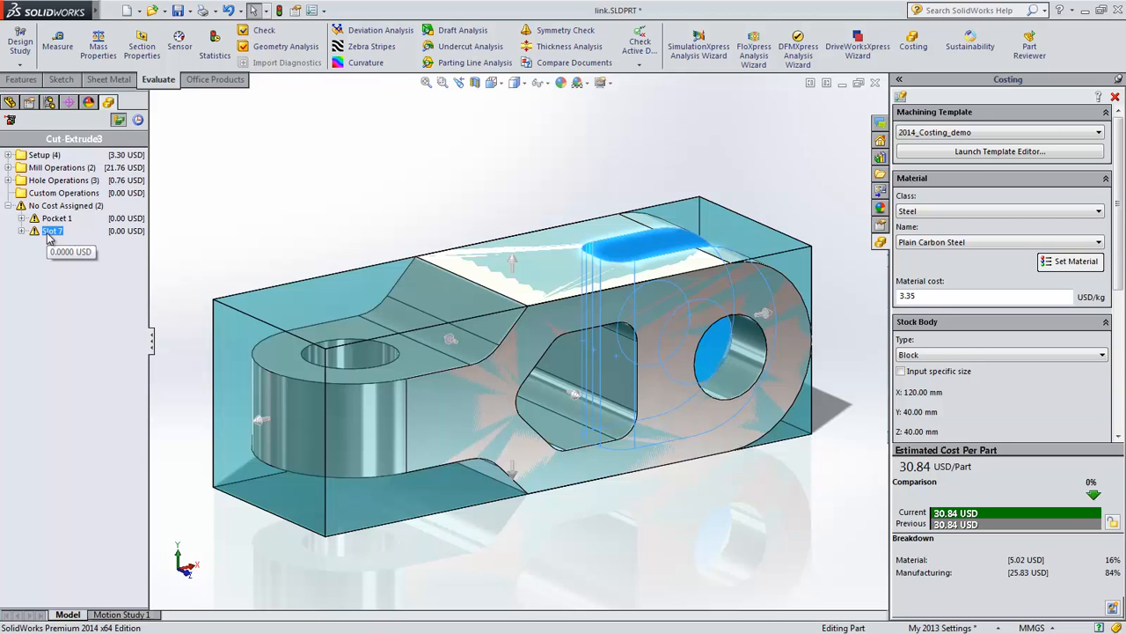
- Set the costing options to customizable volume feature recognition with cost per volume removed, and re-cost the part
click(900, 97)
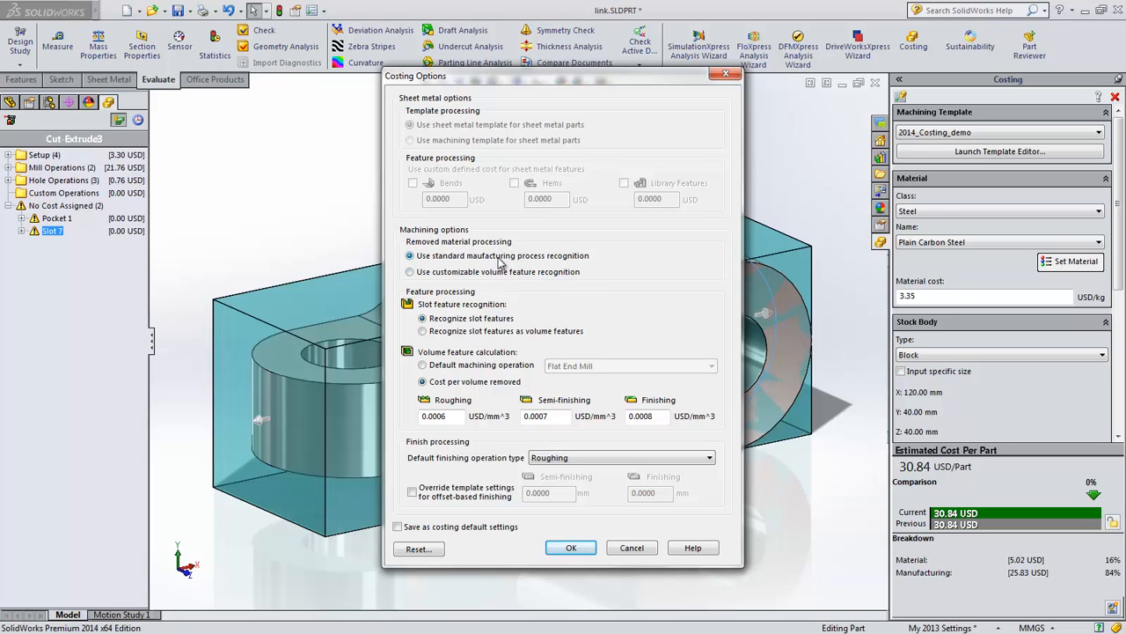
click(445, 331)
click(447, 320)
click(433, 277)
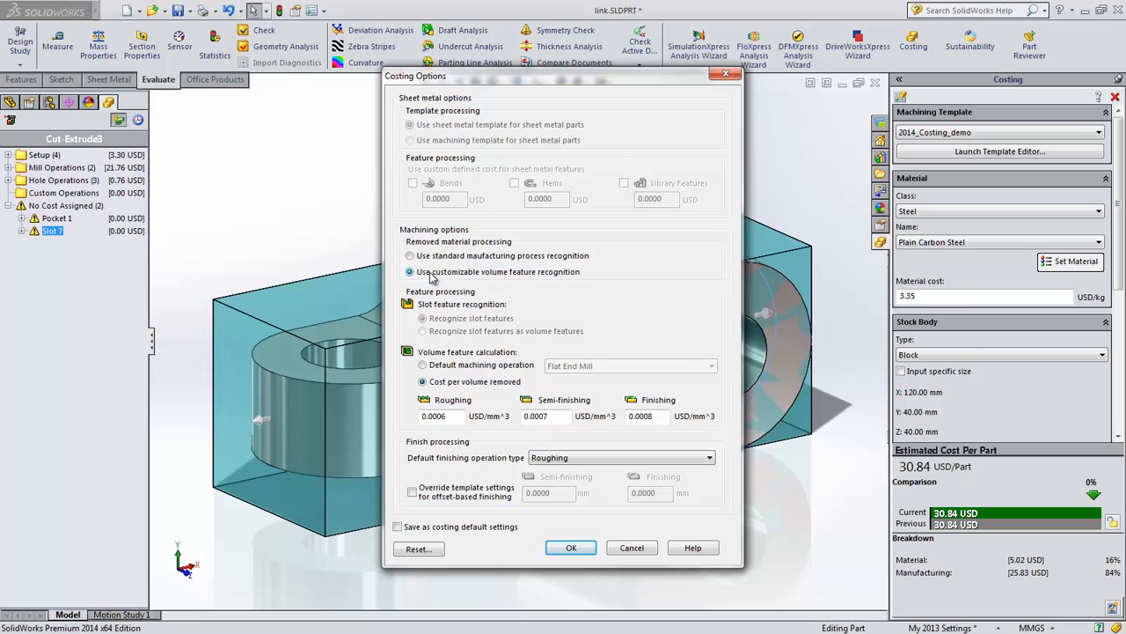
click(466, 365)
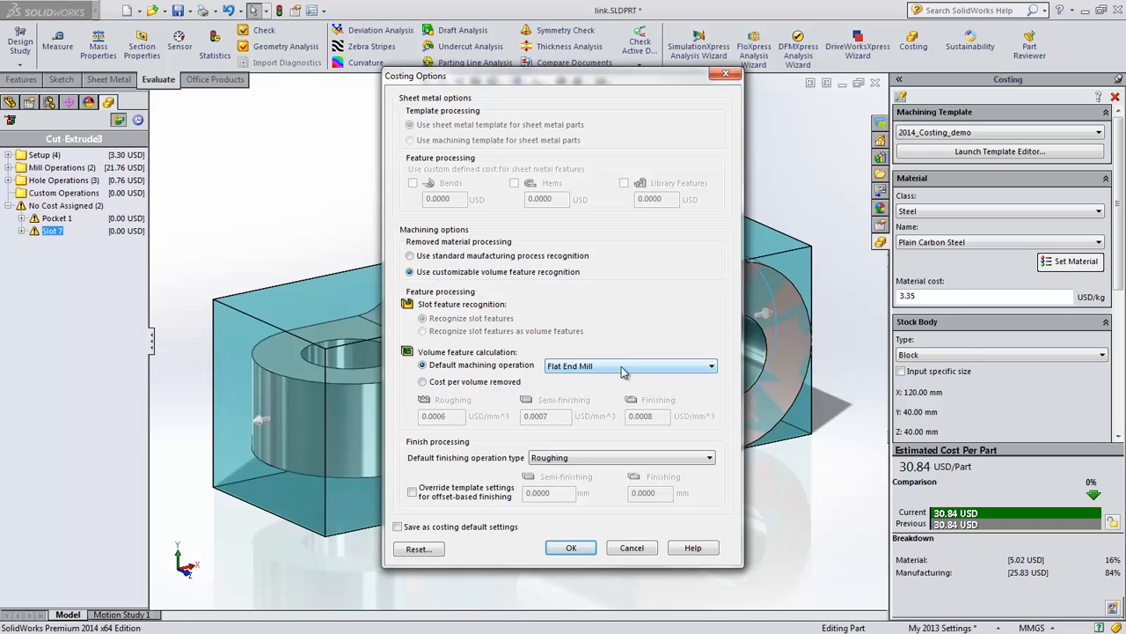
click(622, 366)
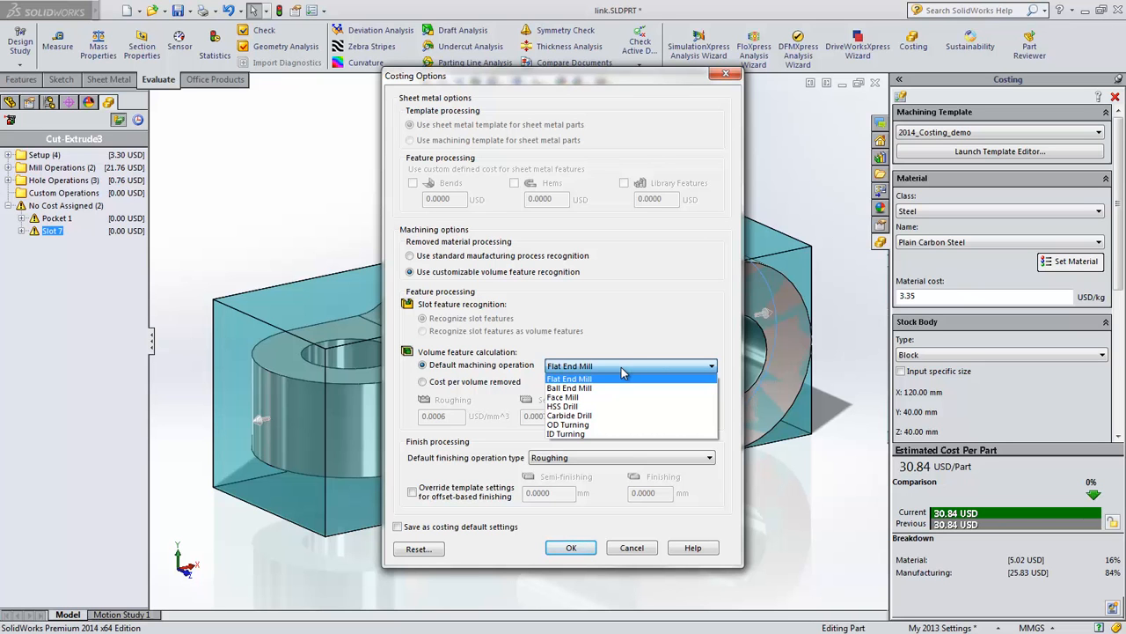
click(622, 374)
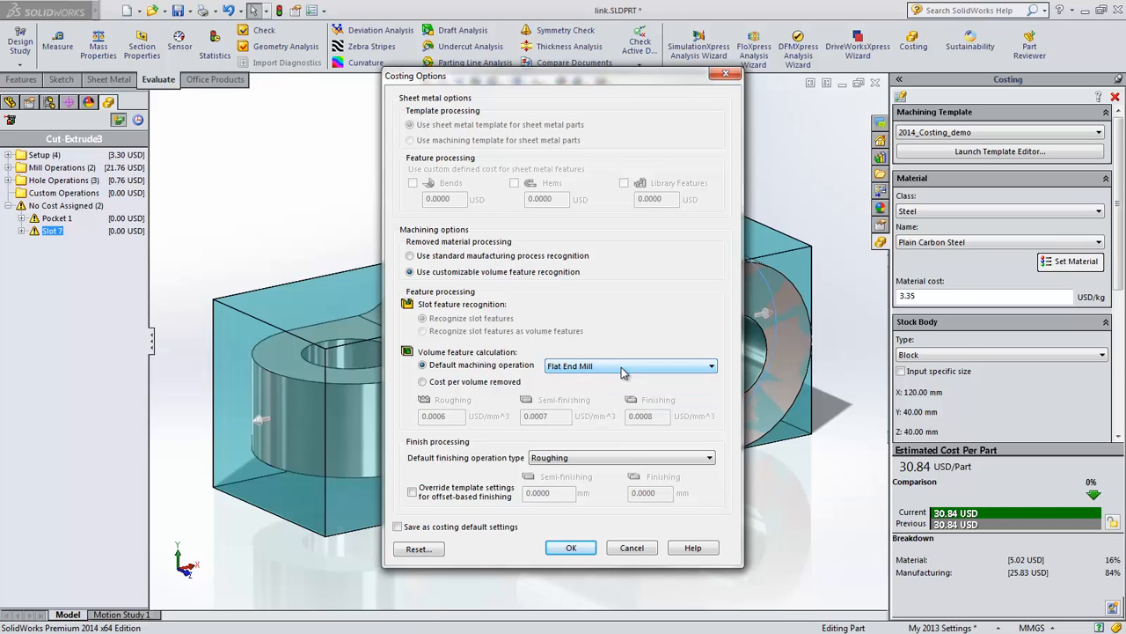
click(468, 386)
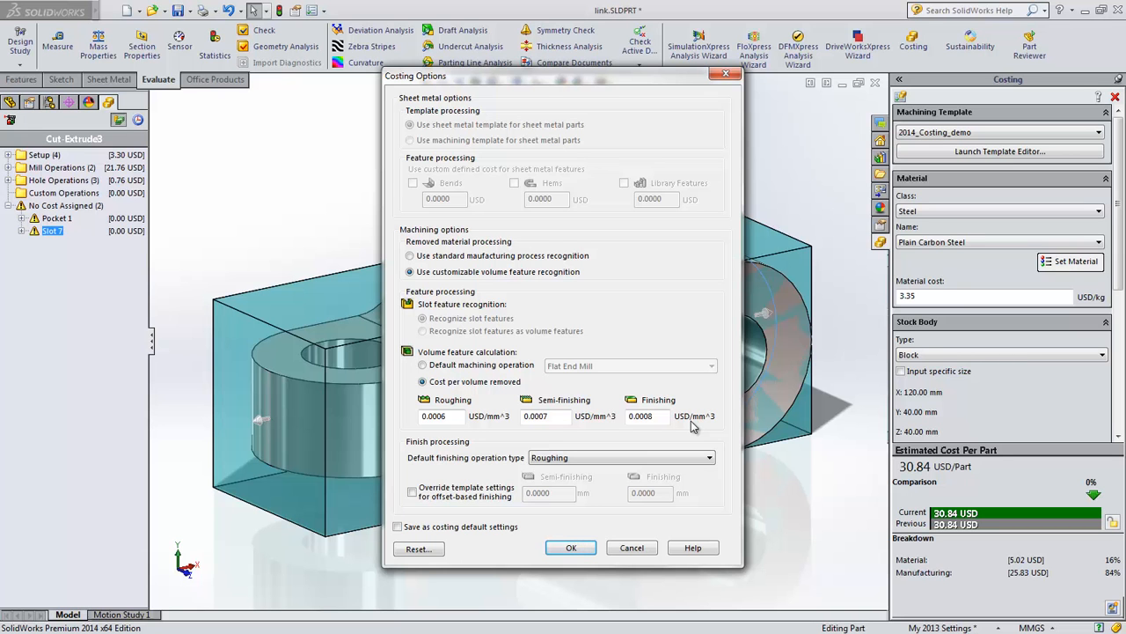
click(574, 547)
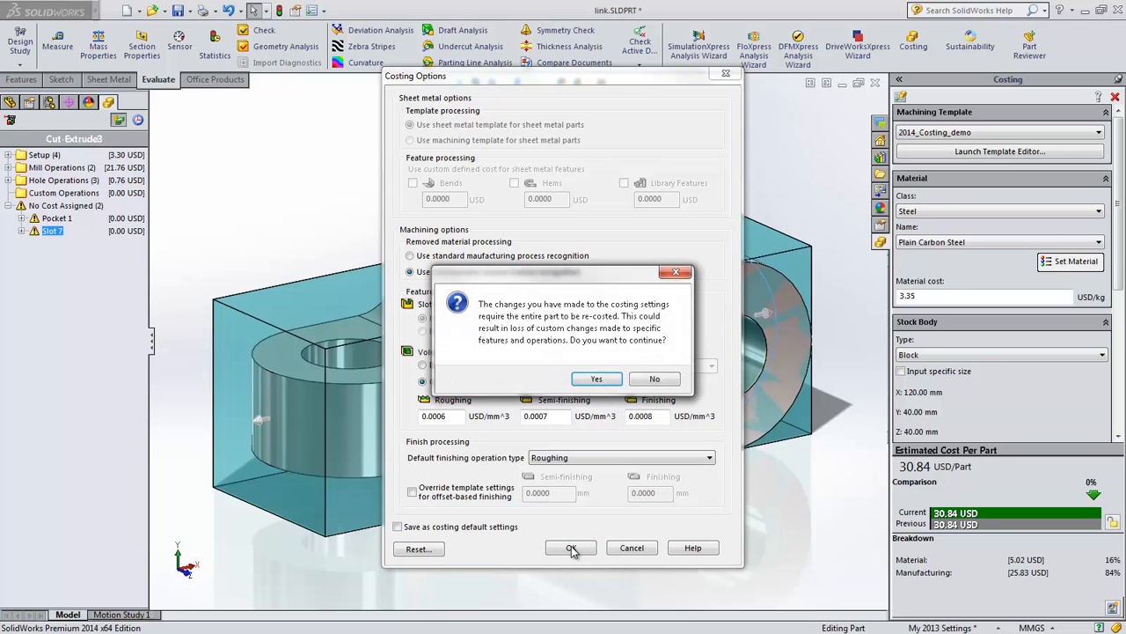
click(596, 380)
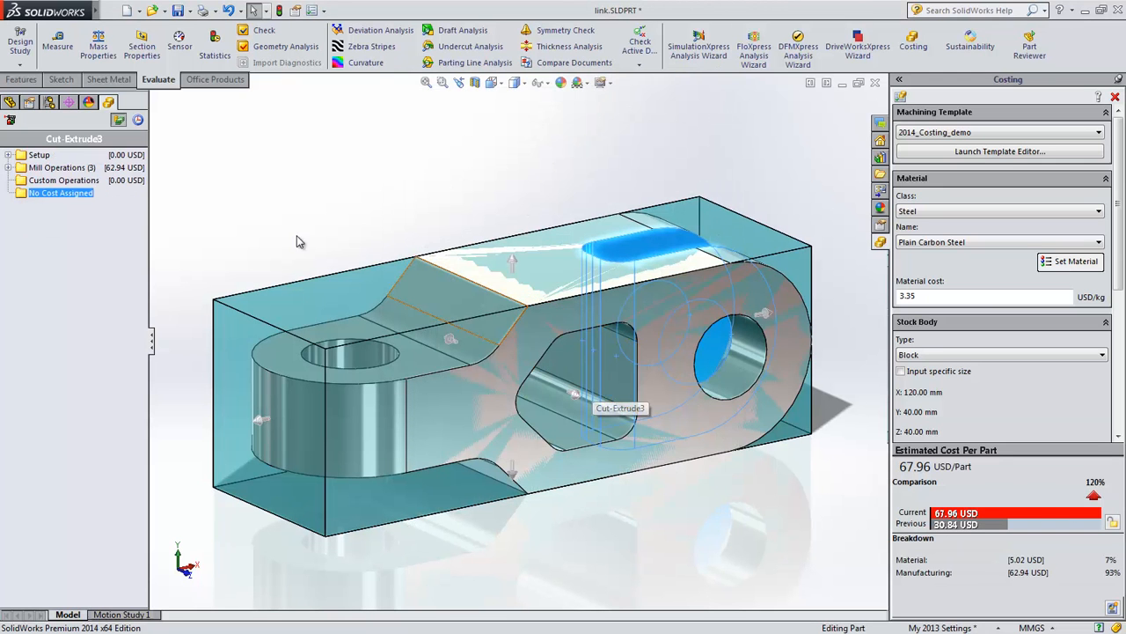
- Examine the recognized volumes under the mill operations and the costs of the setup categories
click(8, 168)
click(58, 180)
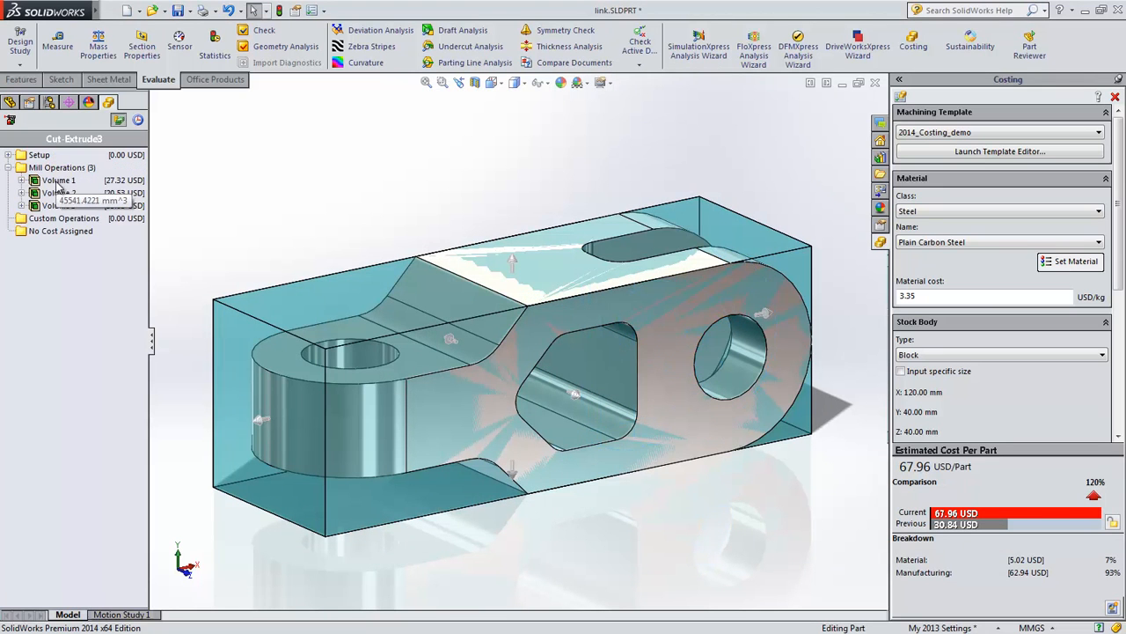
click(55, 191)
click(58, 206)
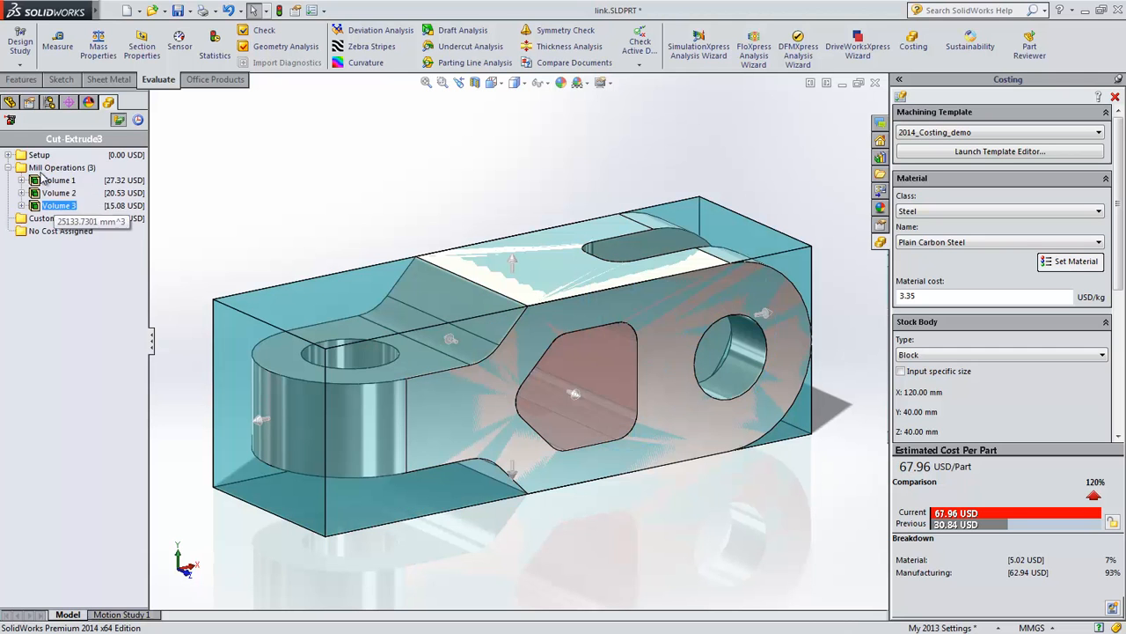
click(8, 155)
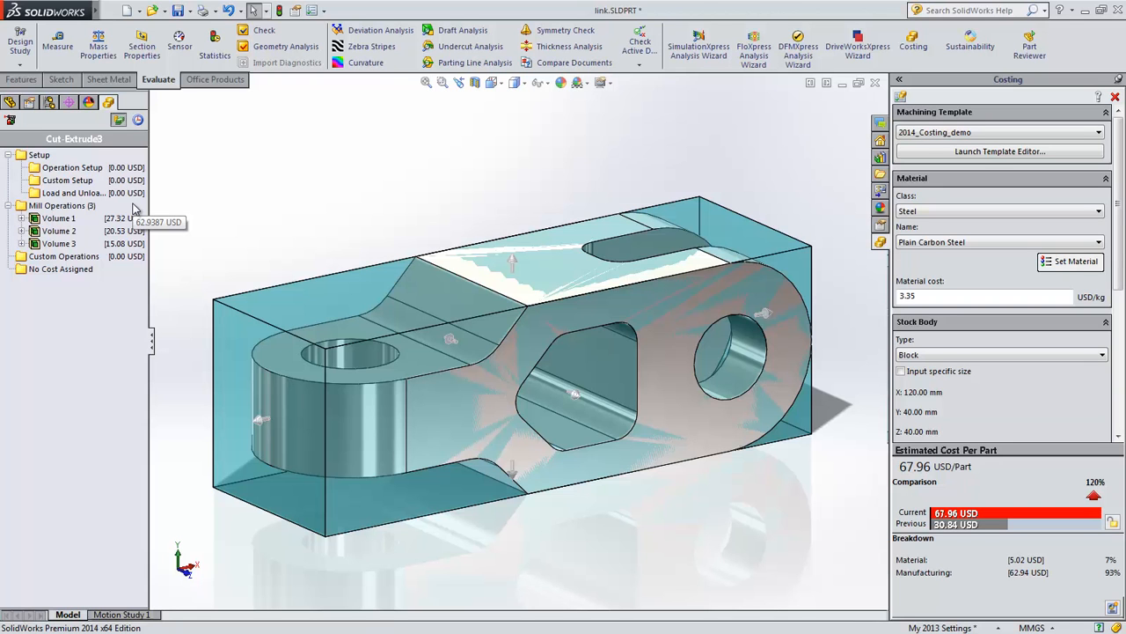
- Set removed material processing back to standard manufacturing process recognition and re-cost the part
click(901, 97)
click(440, 256)
click(572, 549)
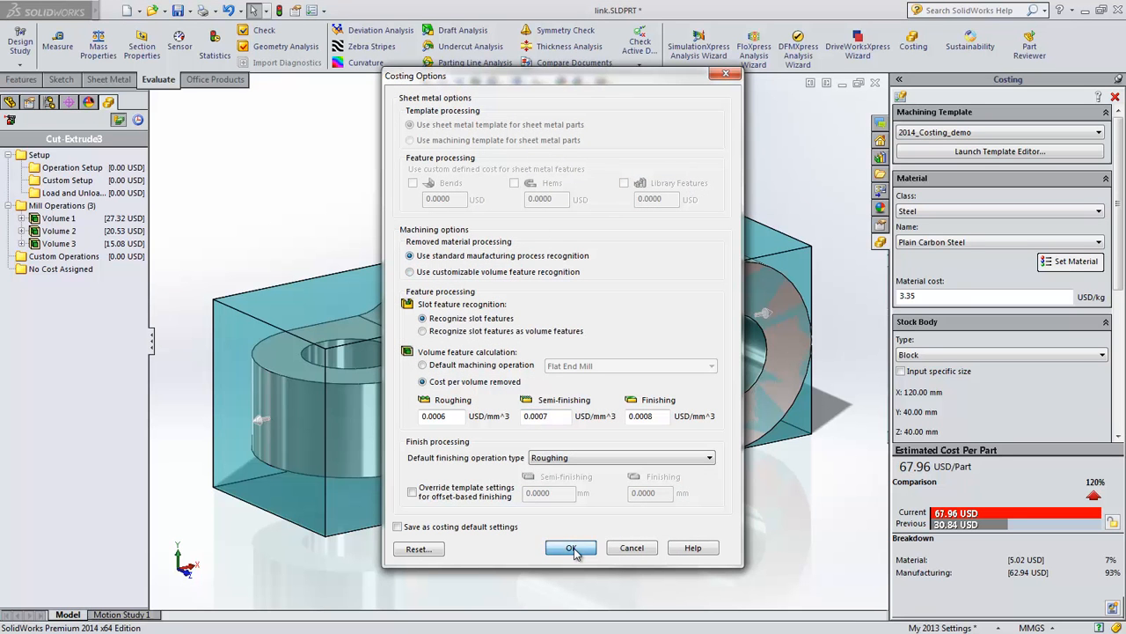
click(596, 379)
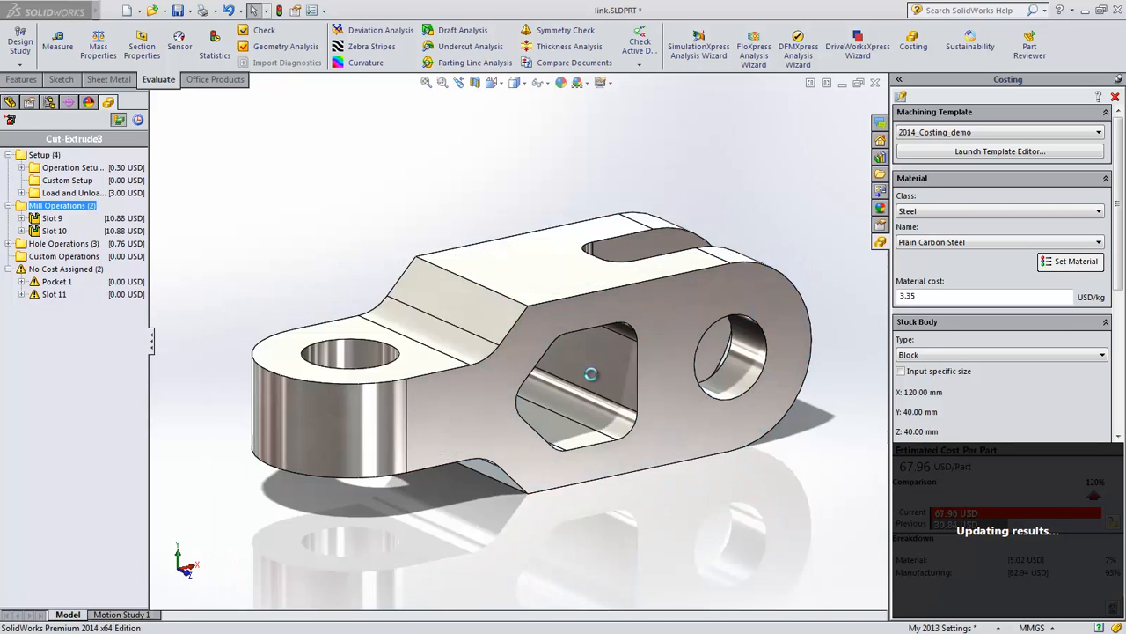
- Inspect the individual entries of the Operation Setup and the Load and Unload Setup in the cost breakdown
click(21, 167)
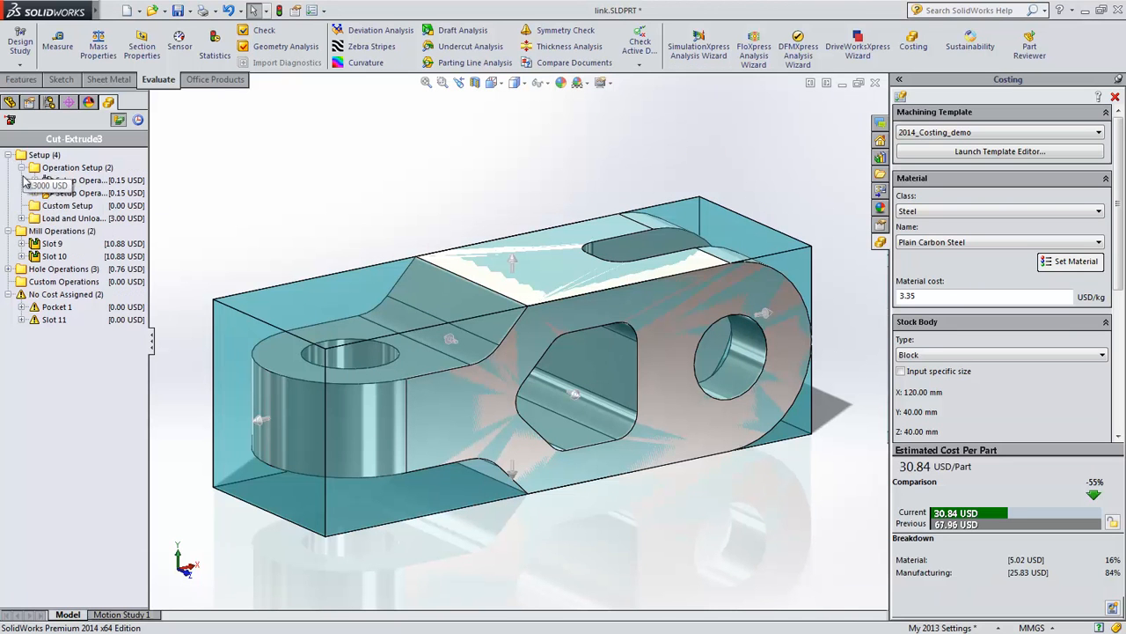
click(21, 218)
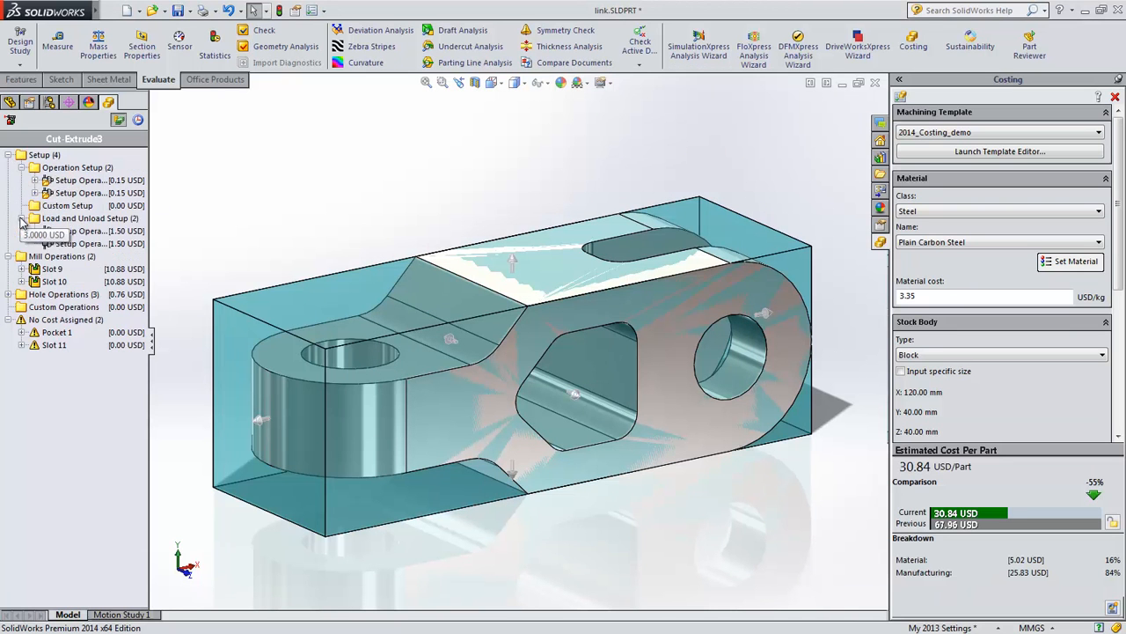
click(84, 194)
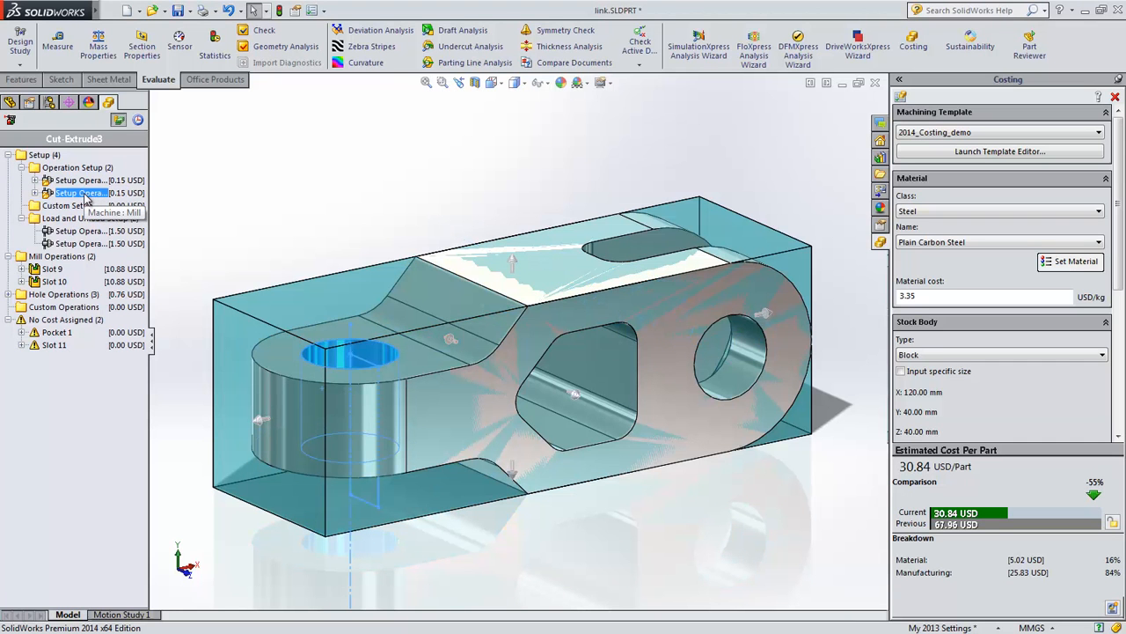
click(81, 230)
click(85, 244)
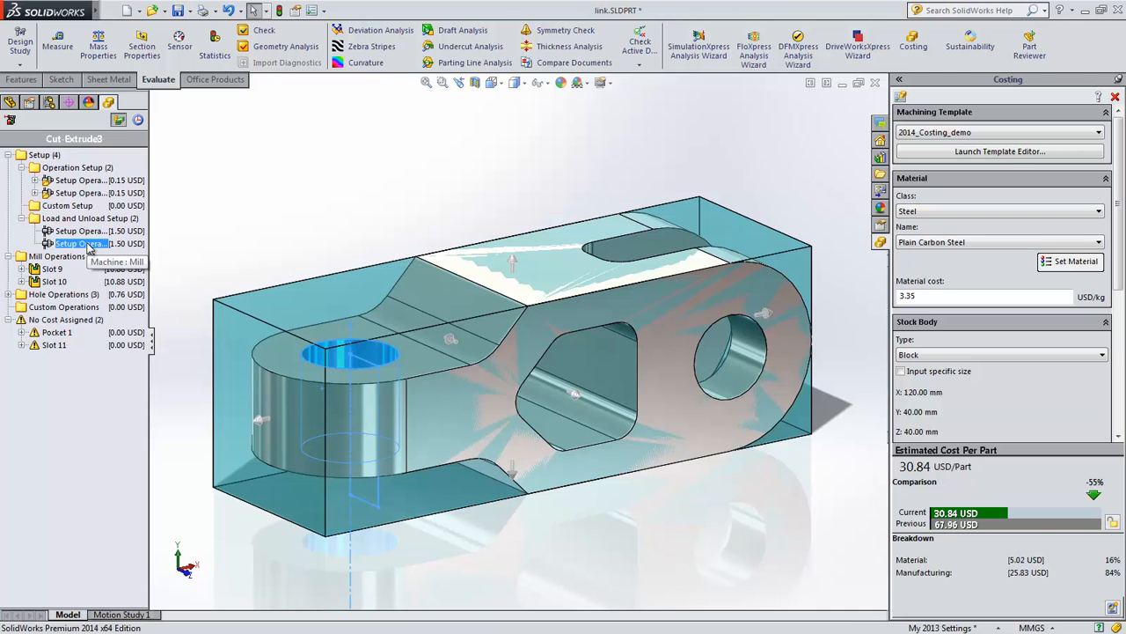
- Review the Machine and Cut (Plate Stock) data and the save options of the 2014_Costing_demo template, and close its editor
click(958, 152)
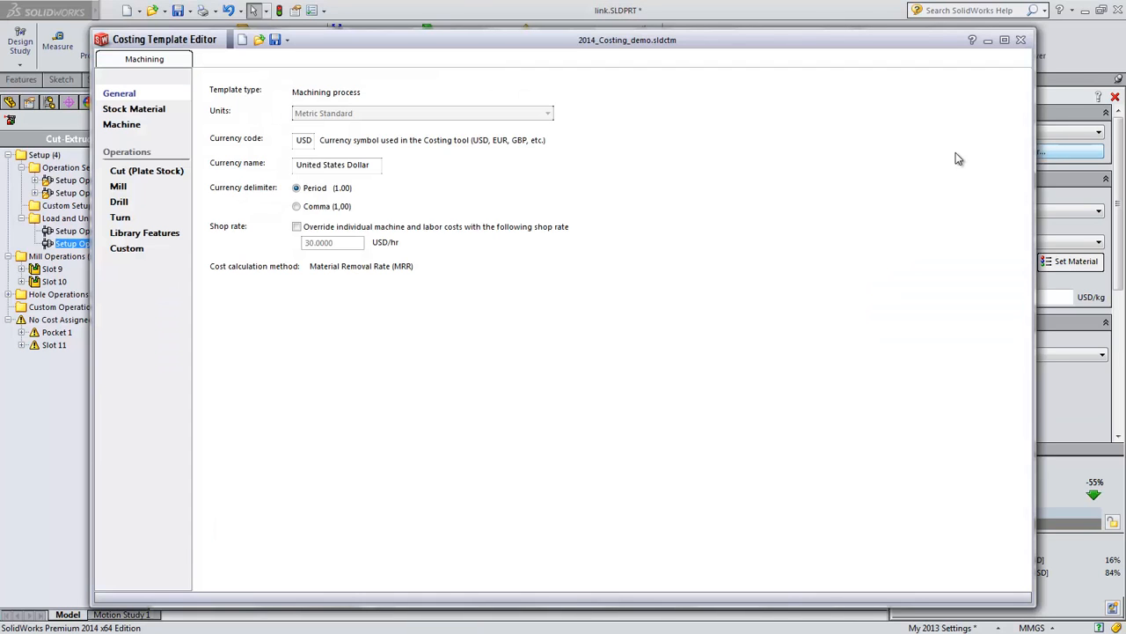
click(129, 127)
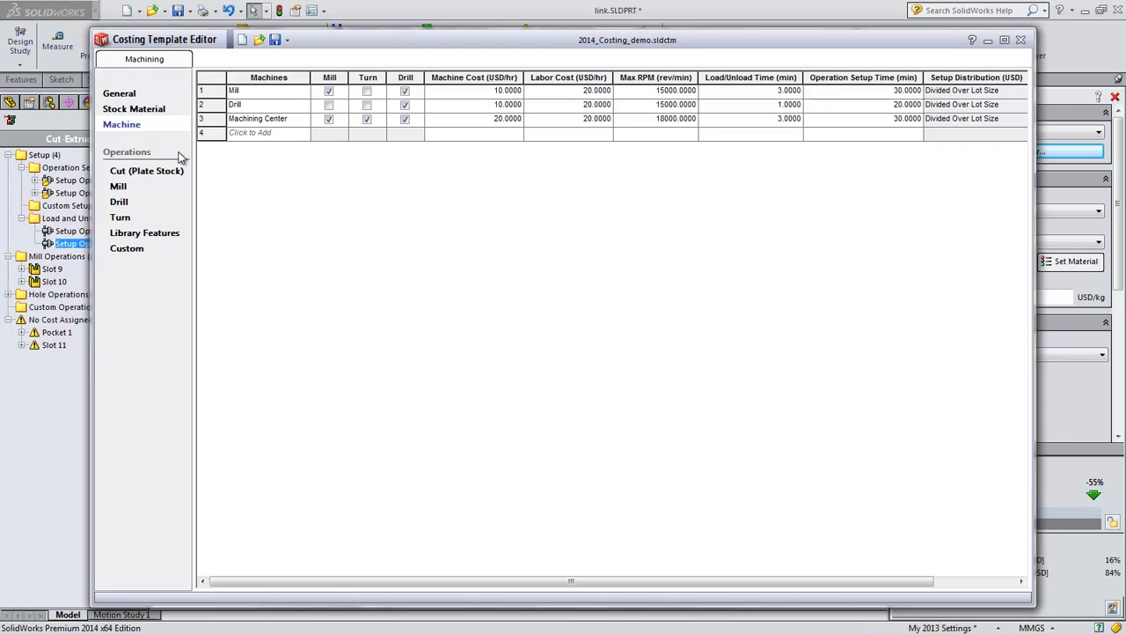
click(145, 178)
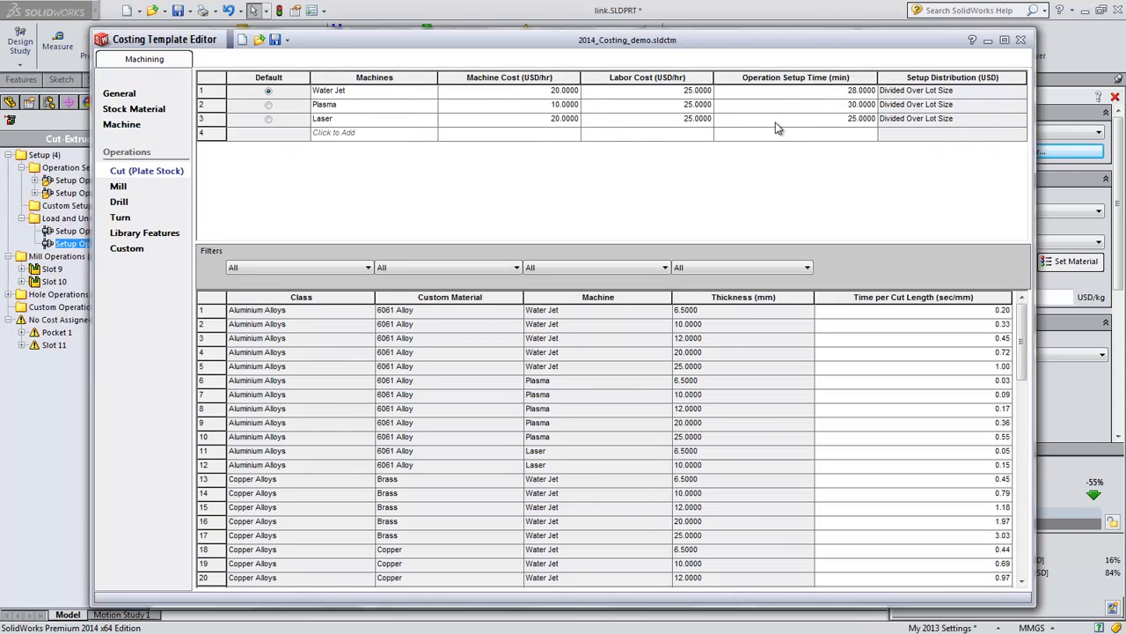
click(286, 42)
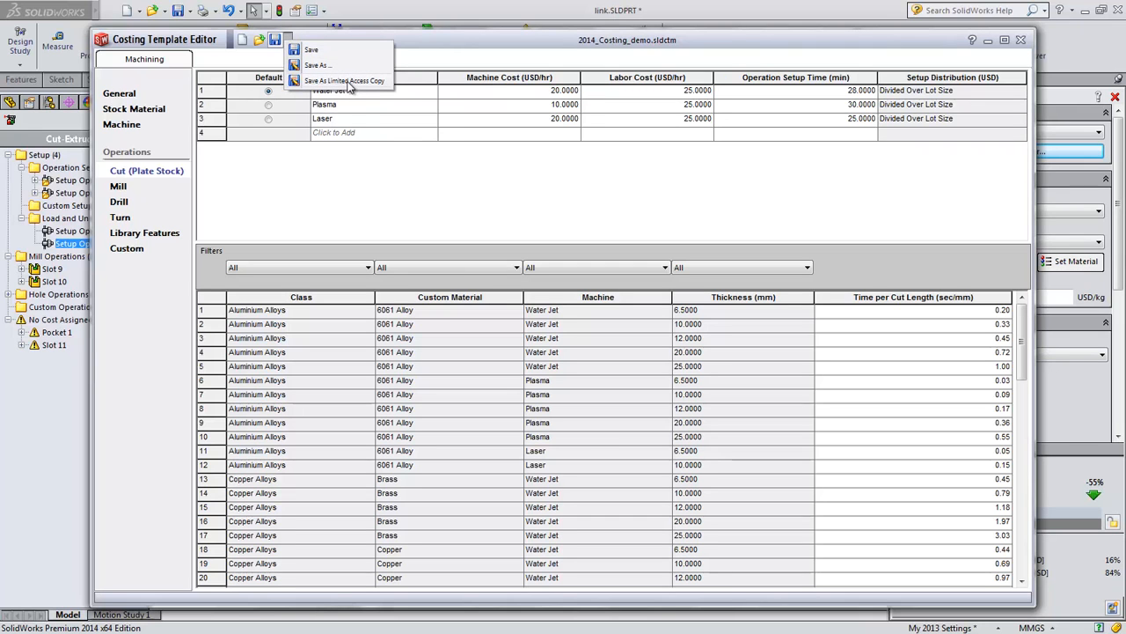
click(355, 165)
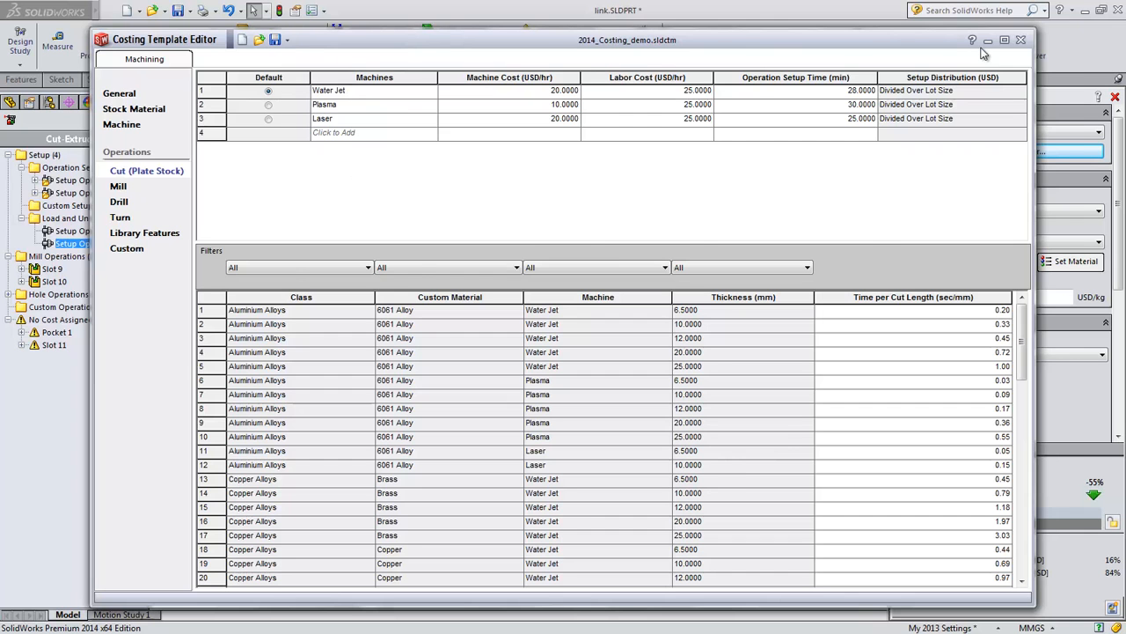
click(1021, 40)
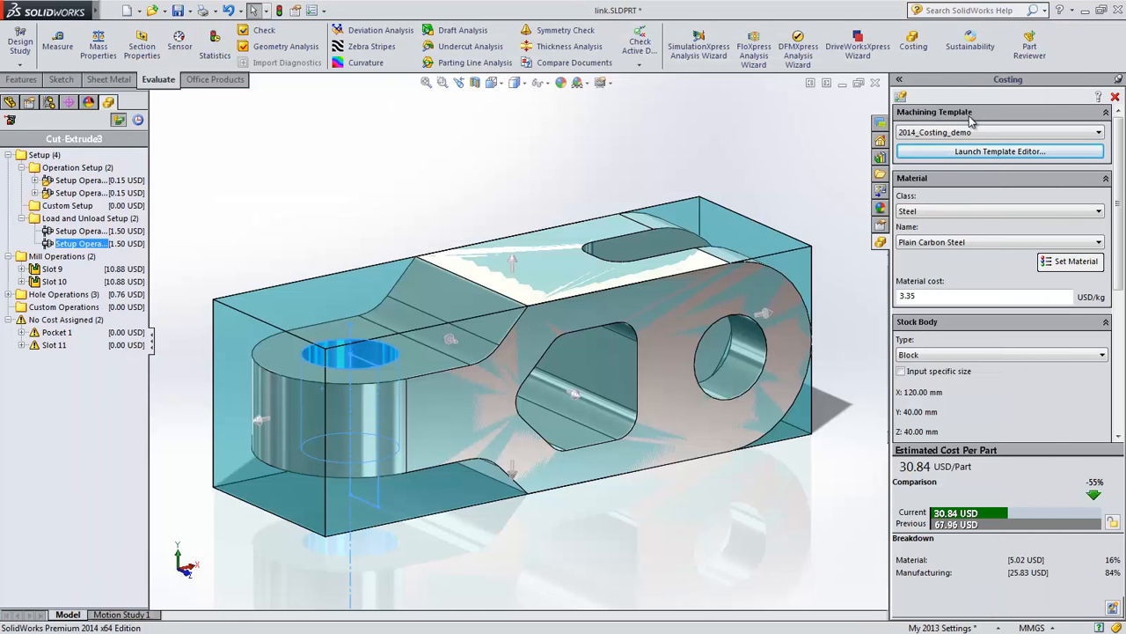
- Apply the 2014_Costing_demo_Limited Access machining template to the link part
click(965, 134)
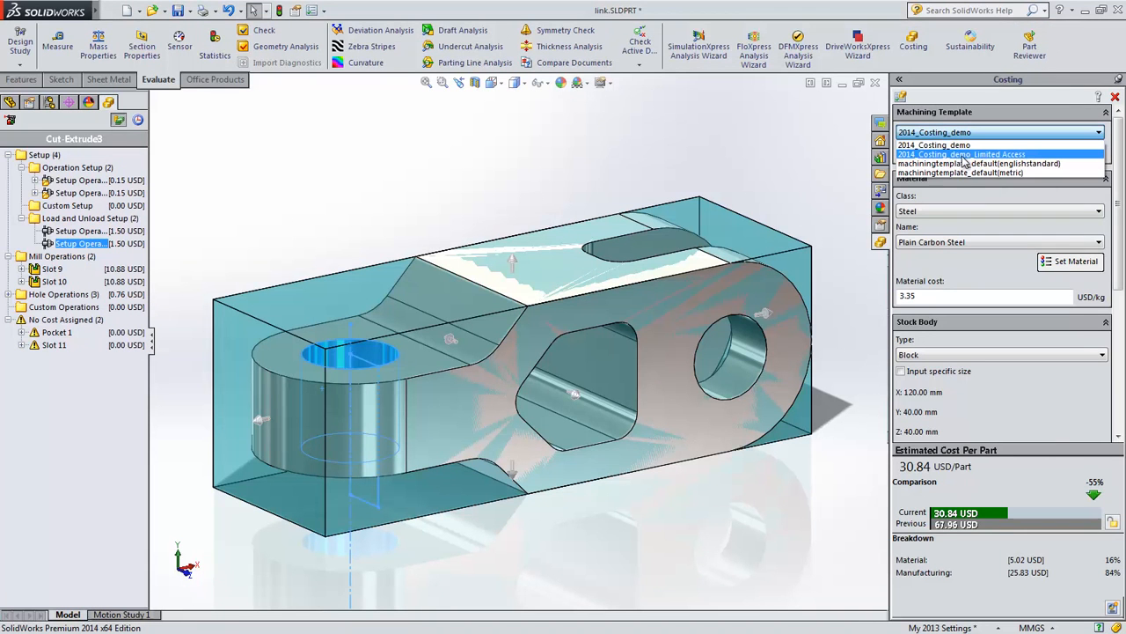
click(963, 155)
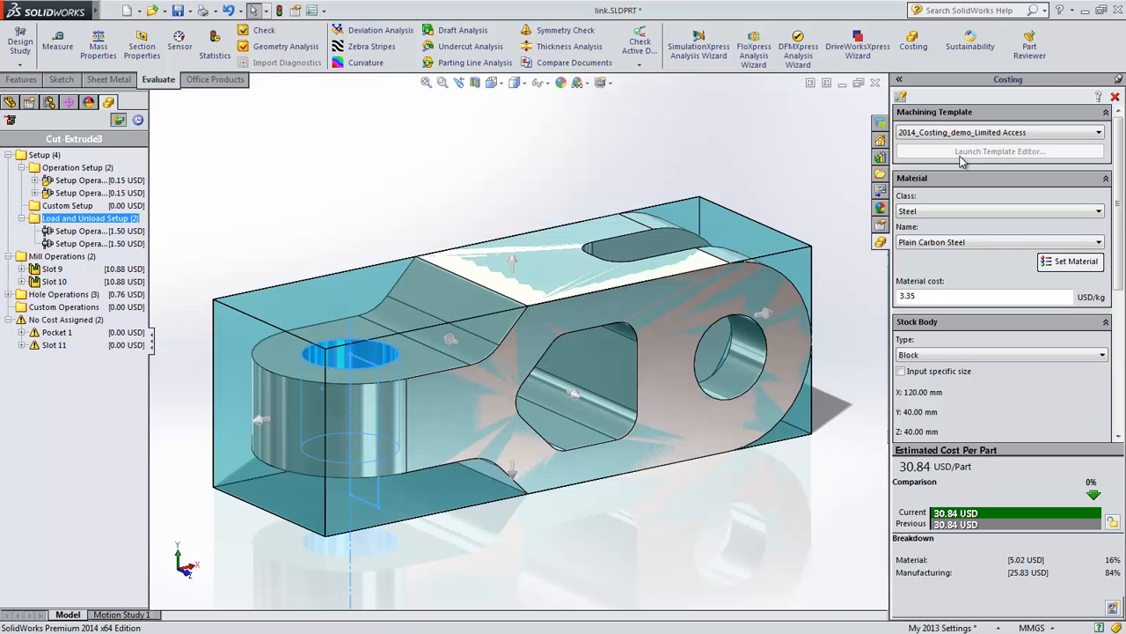
click(831, 155)
- Switch to the Cost-Sheet metal.SLDPRT document and set its blank's percent scrap to 10%
key(ctrl+Tab)
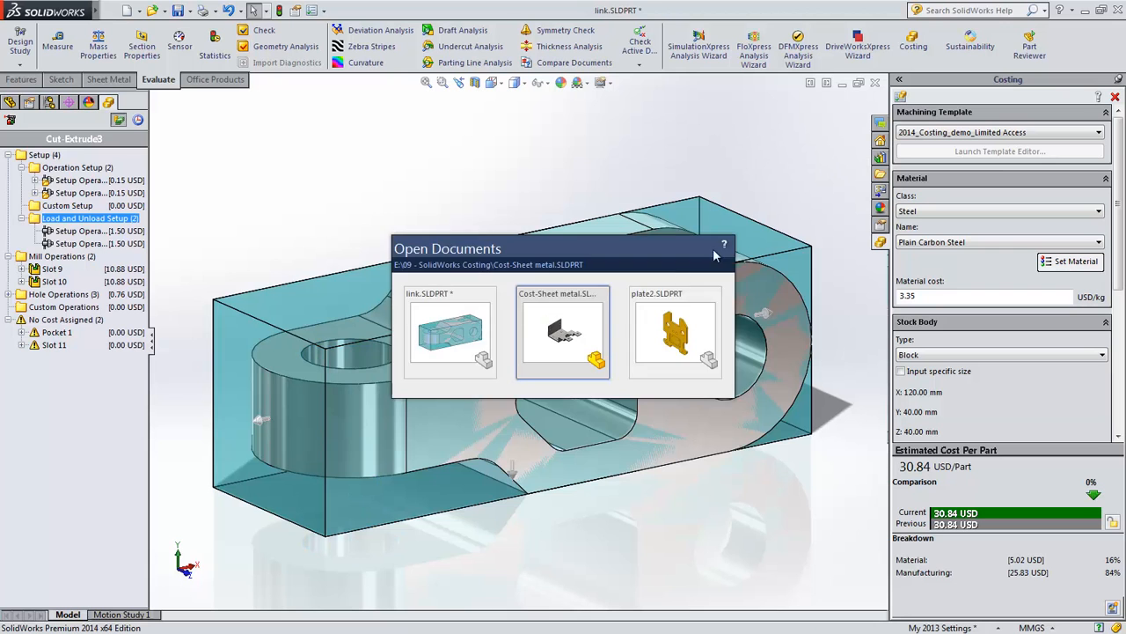
click(565, 327)
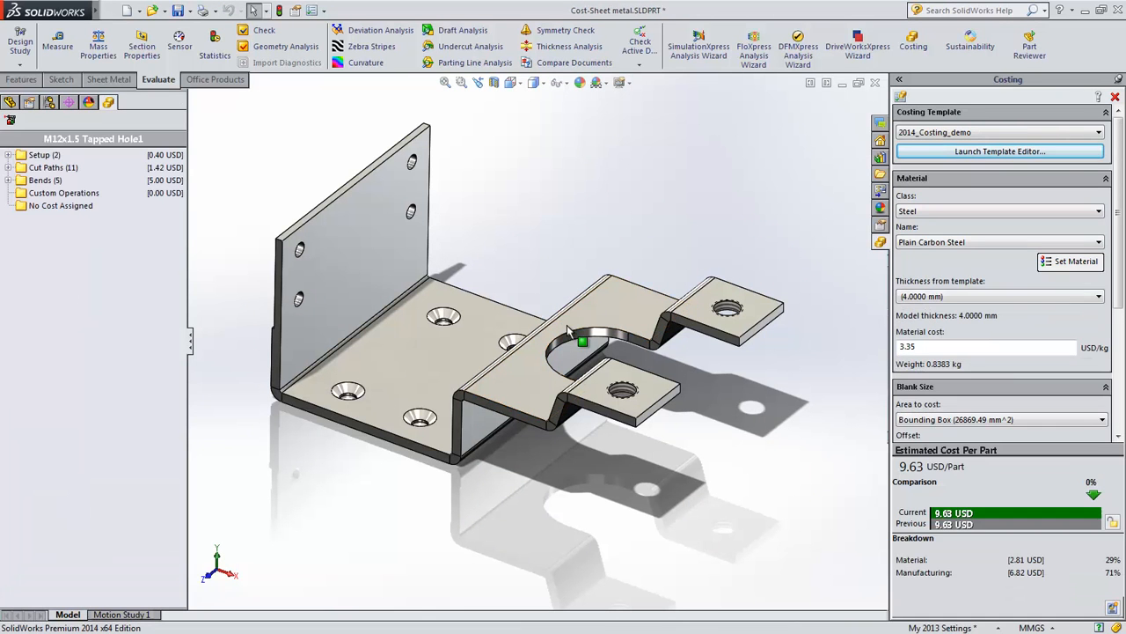
drag(1116, 273, 1123, 359)
drag(961, 333, 888, 334)
key(Return)
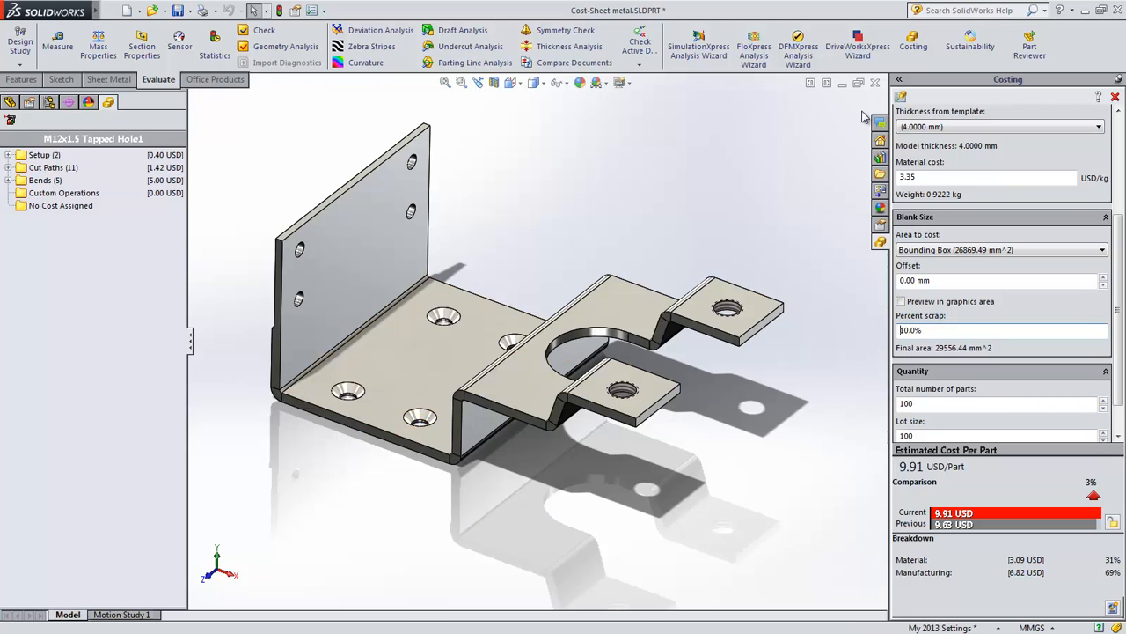
- Cost the sheet metal part with the machining template, using custom defined costs for bends, hems and library features
click(901, 97)
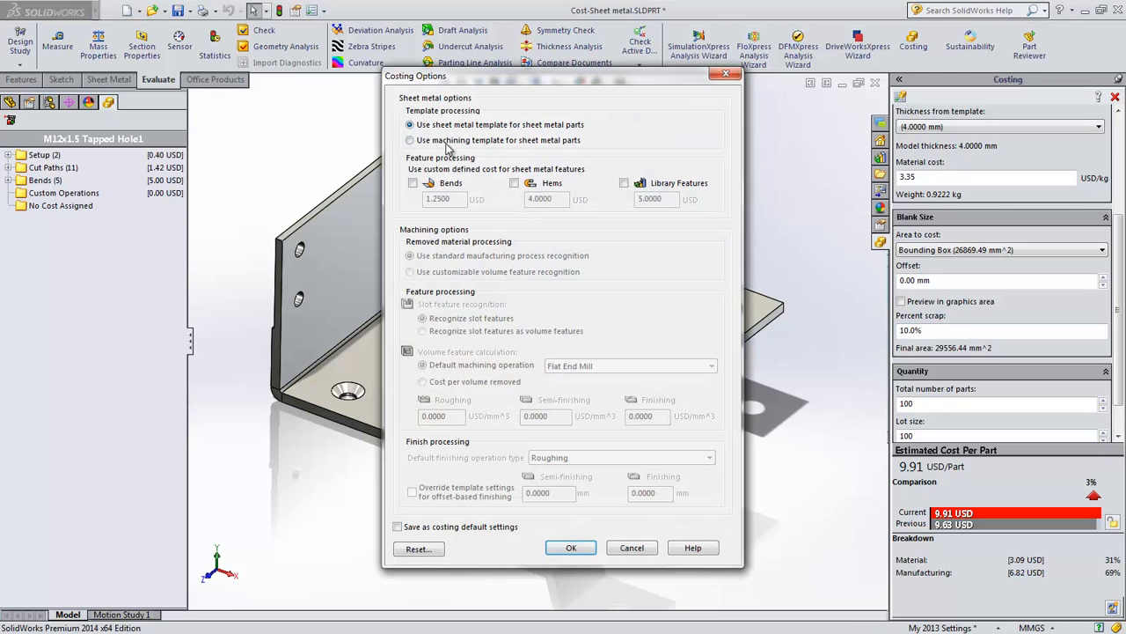
click(528, 144)
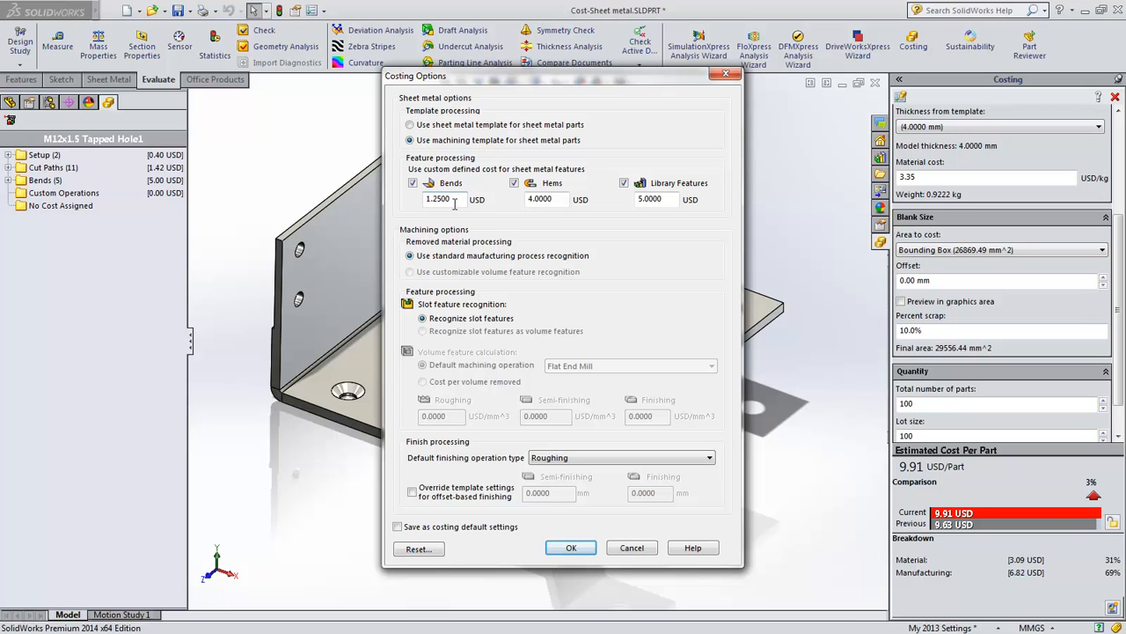
click(570, 547)
click(596, 380)
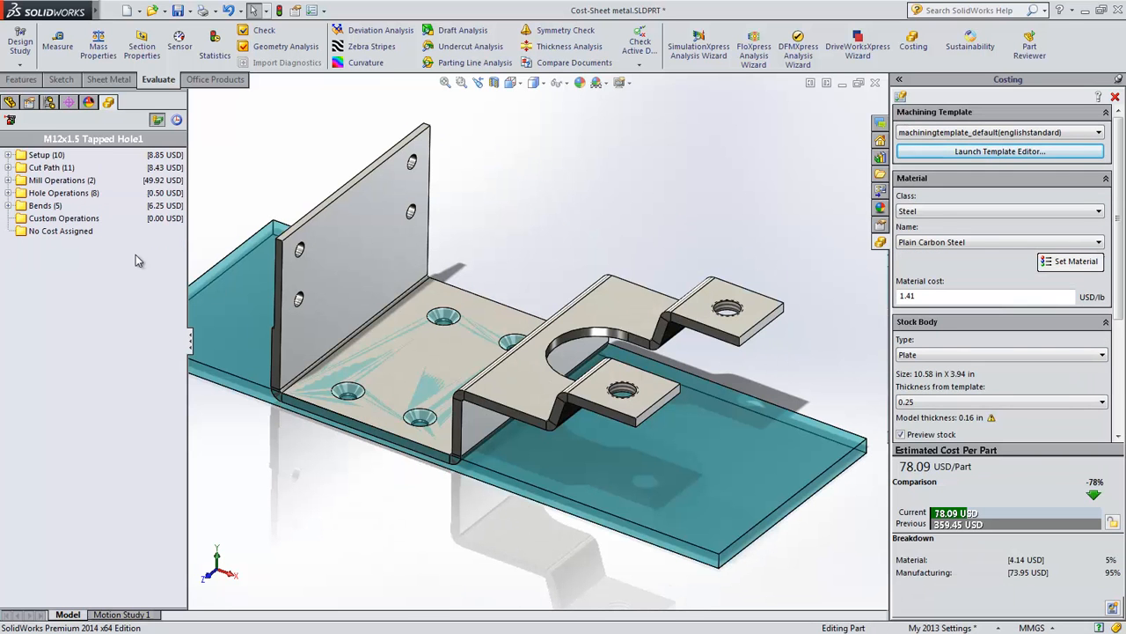
- Review the custom bend costs, hole operations, mill operations and water jet cut paths in the cost breakdown
click(9, 205)
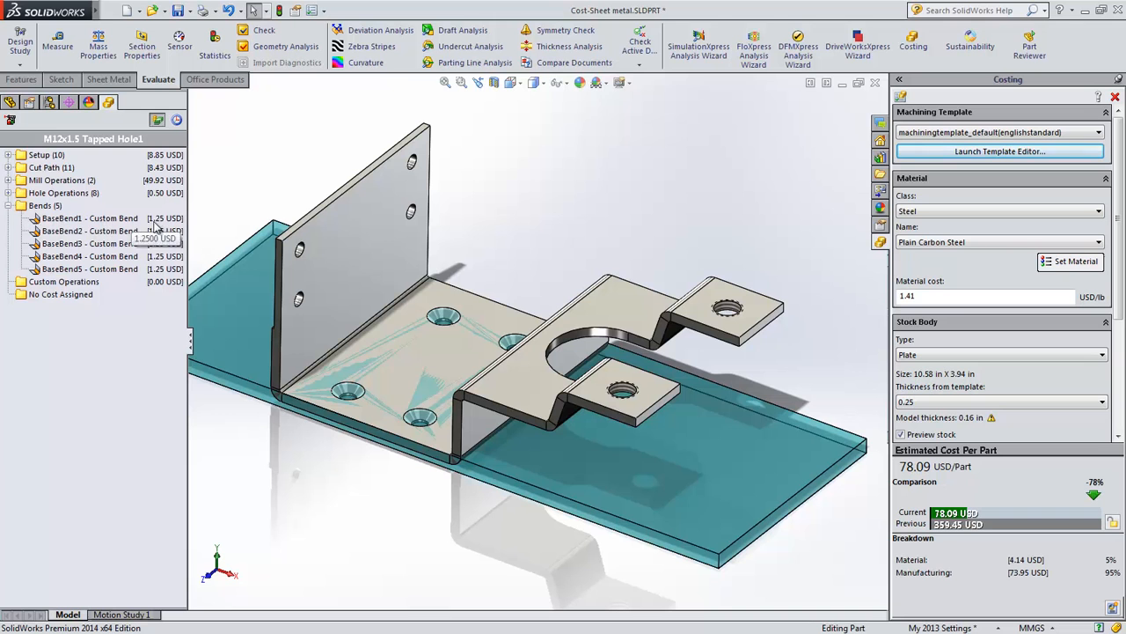
click(8, 192)
drag(80, 206, 42, 234)
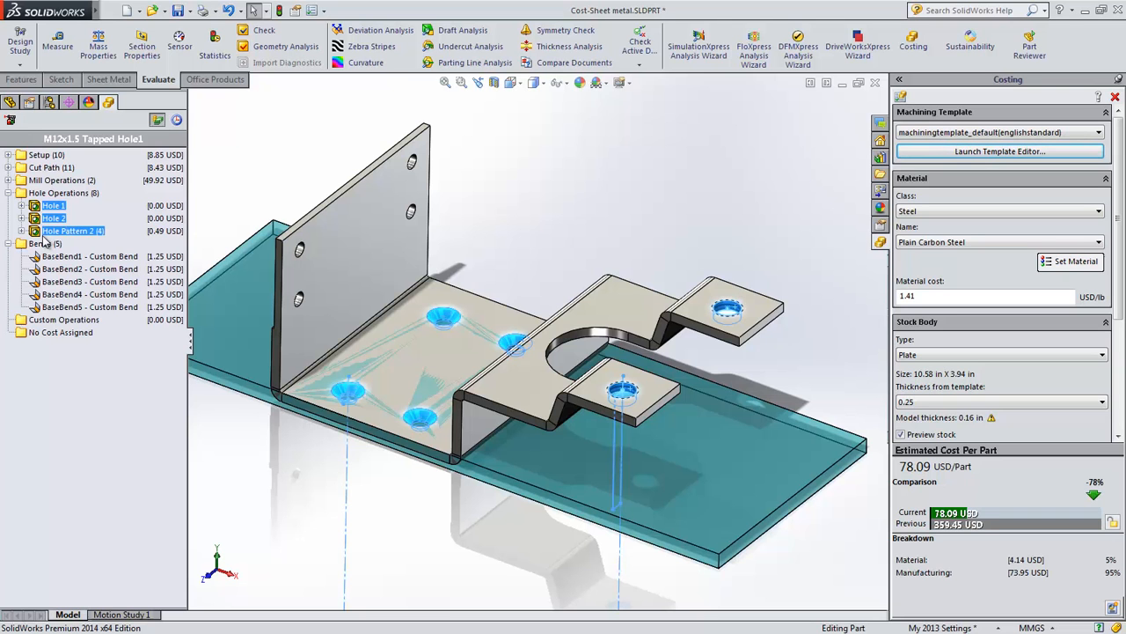
click(10, 179)
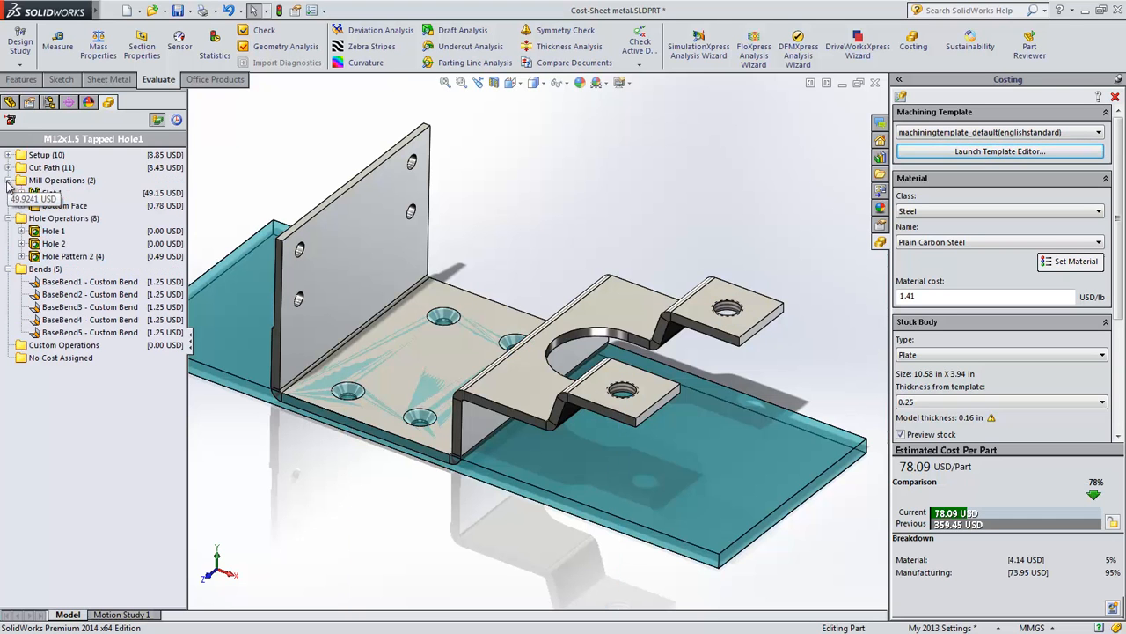
click(10, 168)
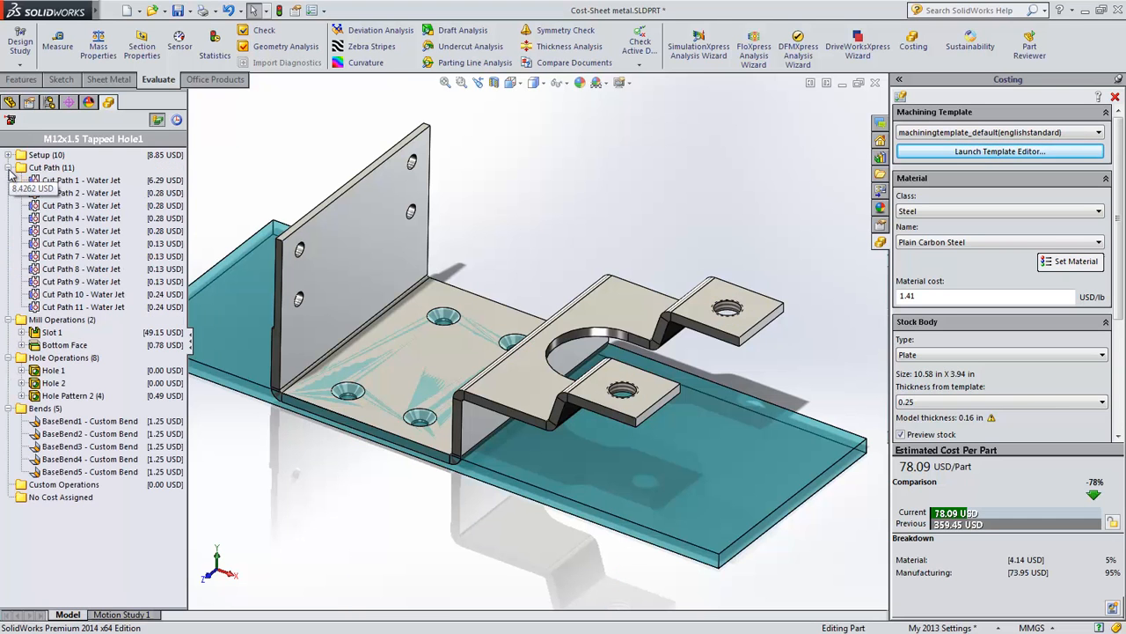
- Change Cut Paths 6 to 9, the four holes in the upright flange, from water jet to drill
click(61, 233)
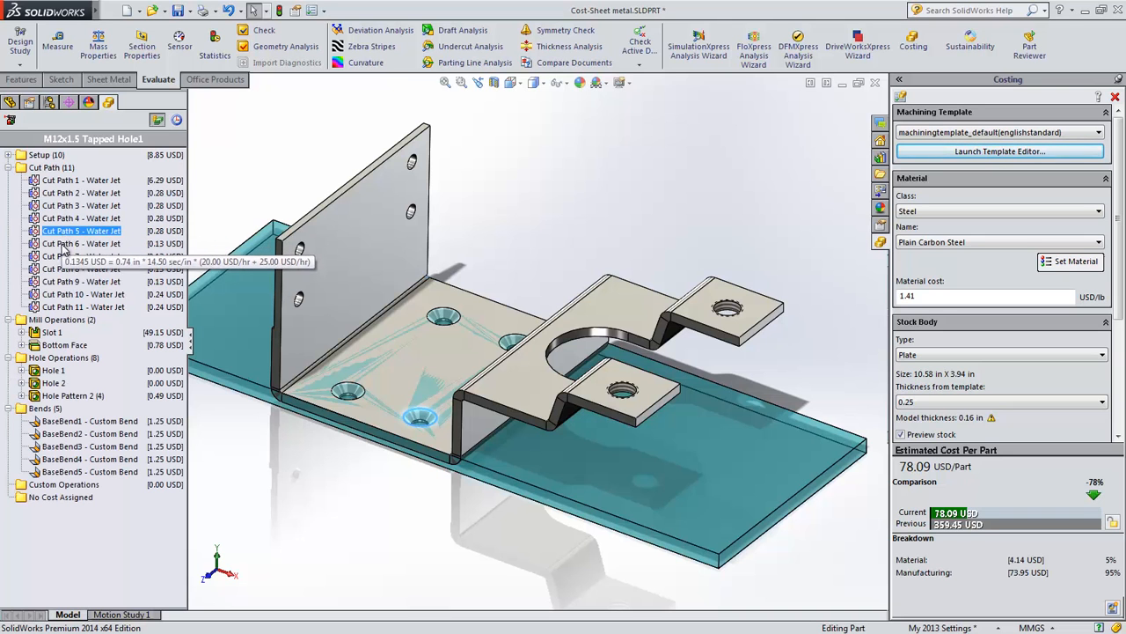
click(62, 256)
ctrl+click(61, 269)
ctrl+click(62, 282)
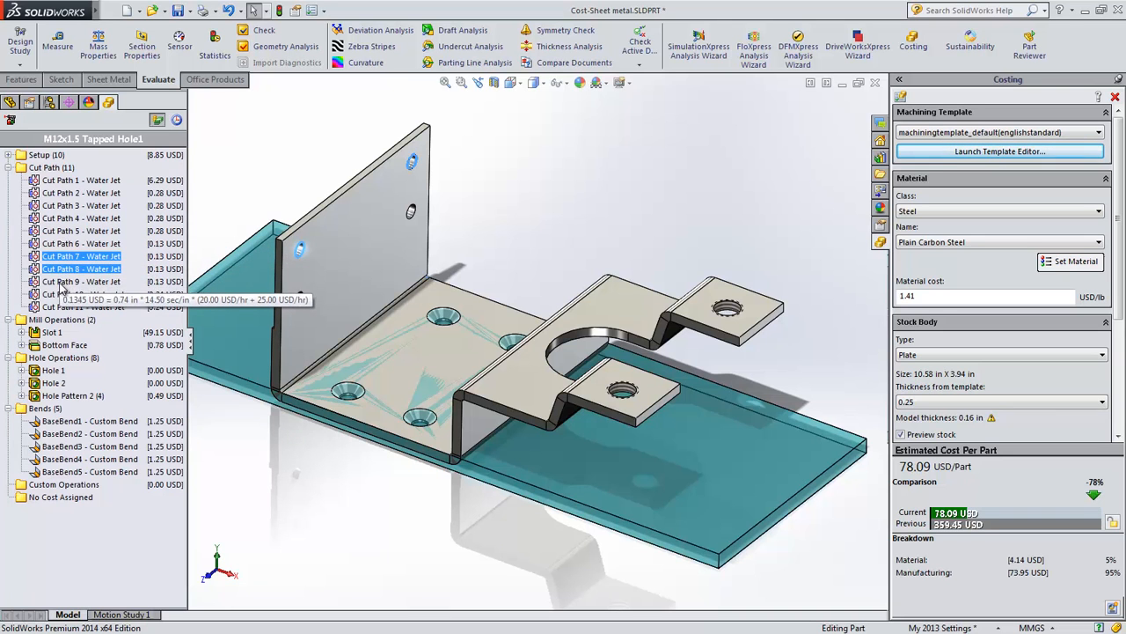
ctrl+click(64, 243)
right_click(72, 256)
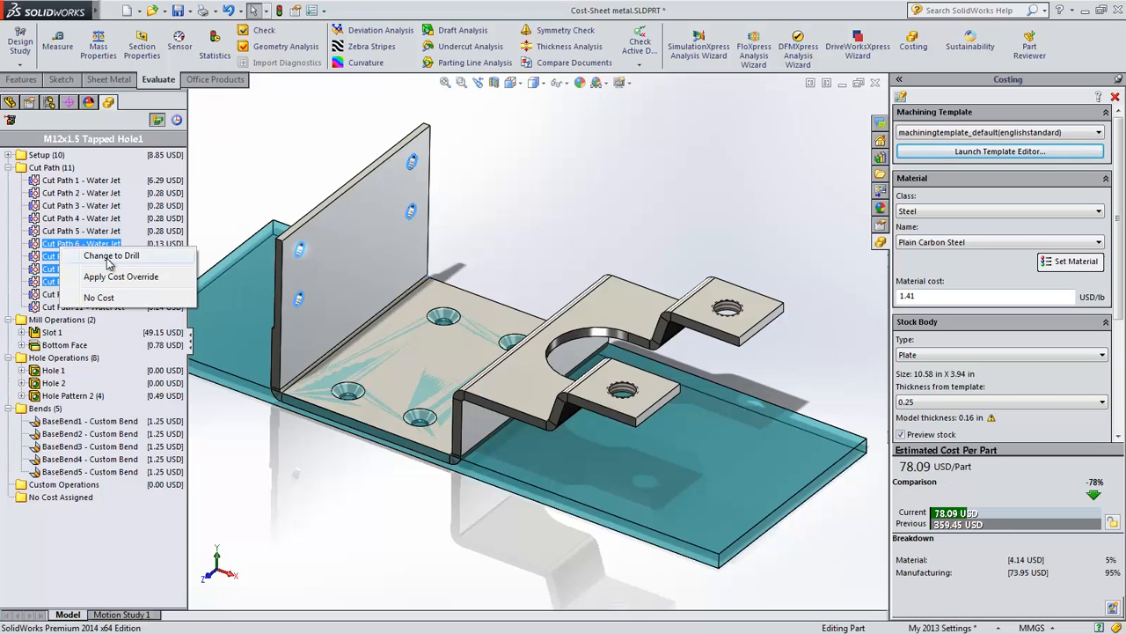
click(103, 255)
- Inspect the hole operations and the Slot 1 mill operation in the updated cost breakdown
drag(82, 320, 47, 374)
click(50, 282)
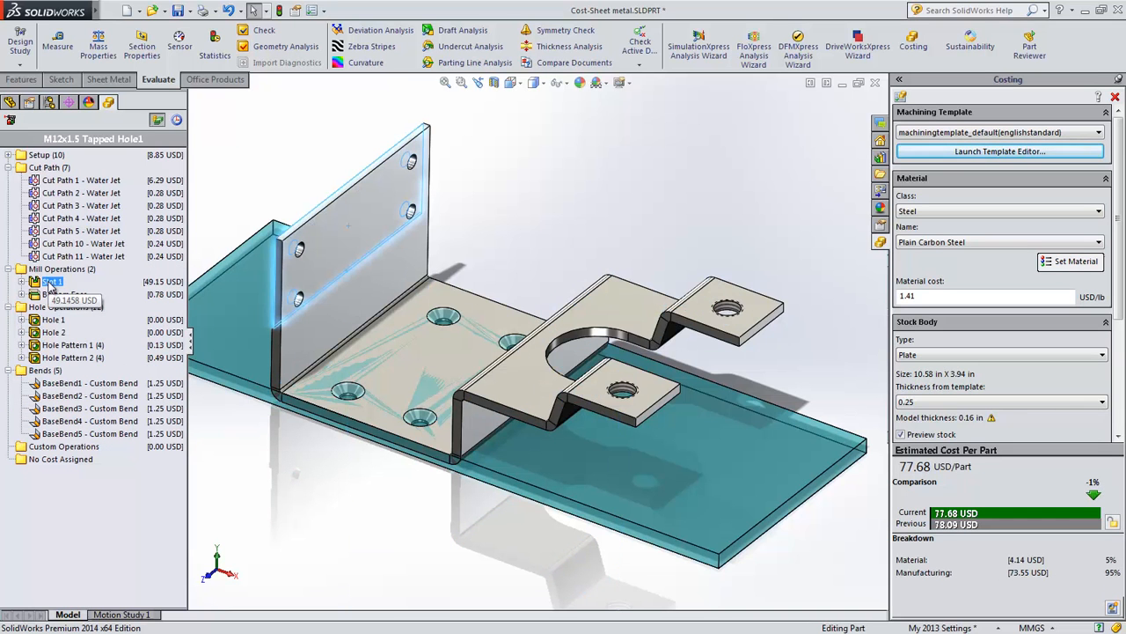
click(73, 285)
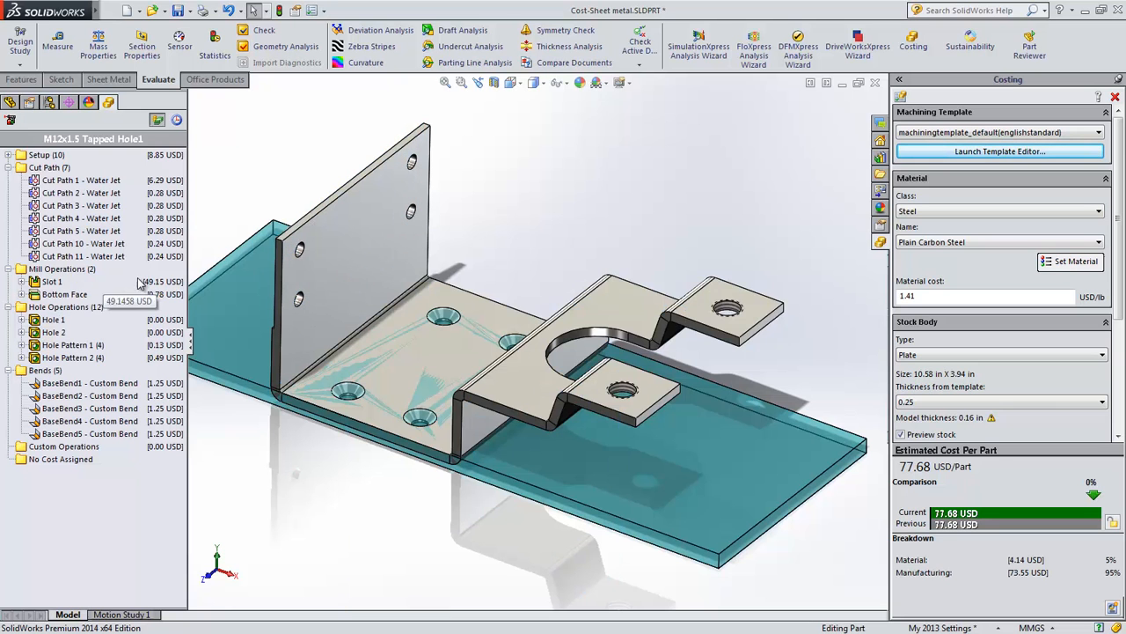
- Switch to the plate2.SLDPRT document, choose the Steel material class and assign Plain Carbon Steel to the model
key(ctrl+Tab)
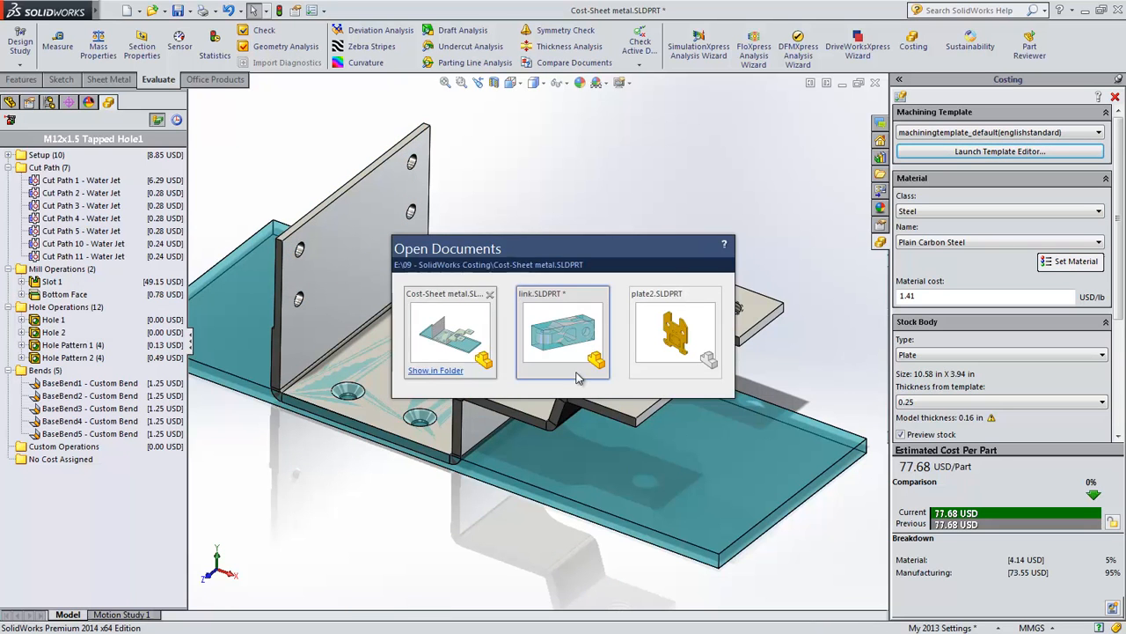
click(691, 345)
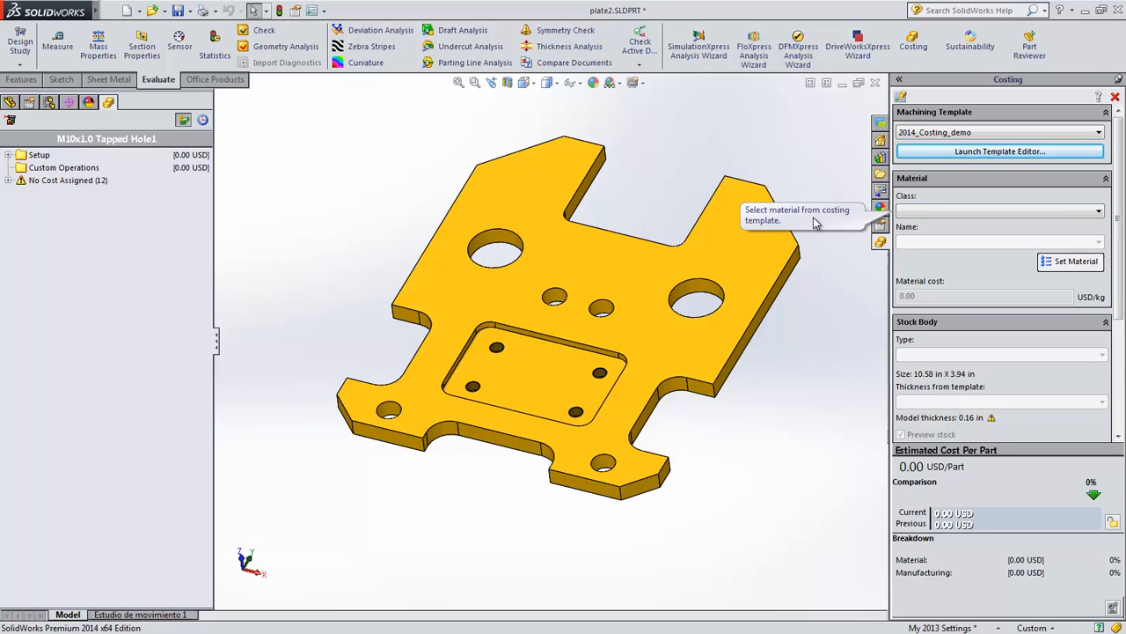
click(915, 211)
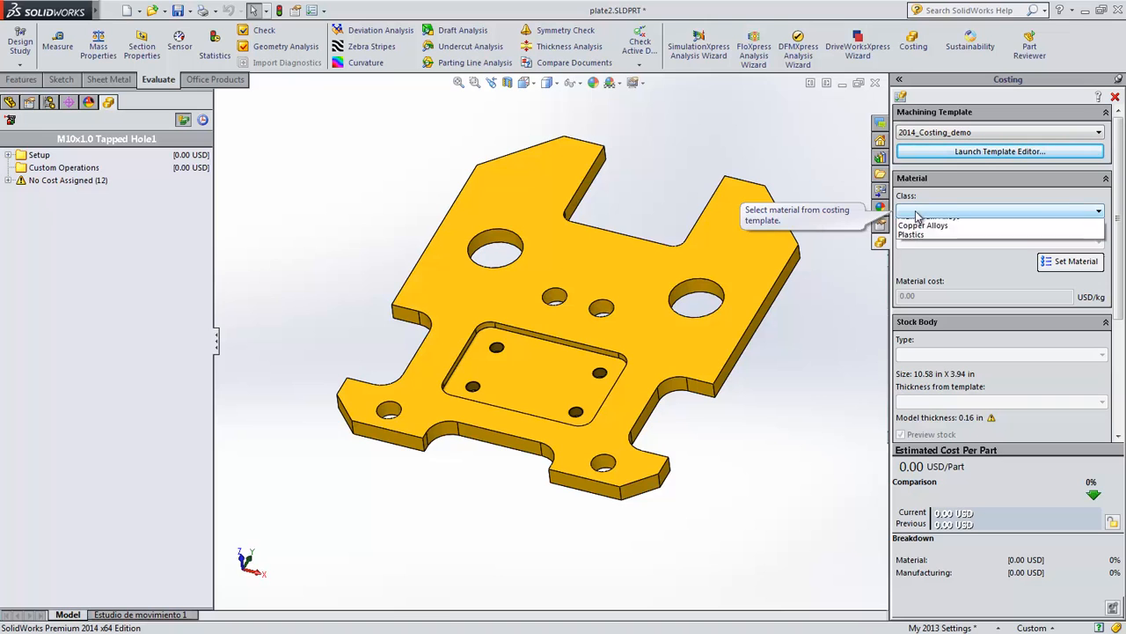
click(922, 223)
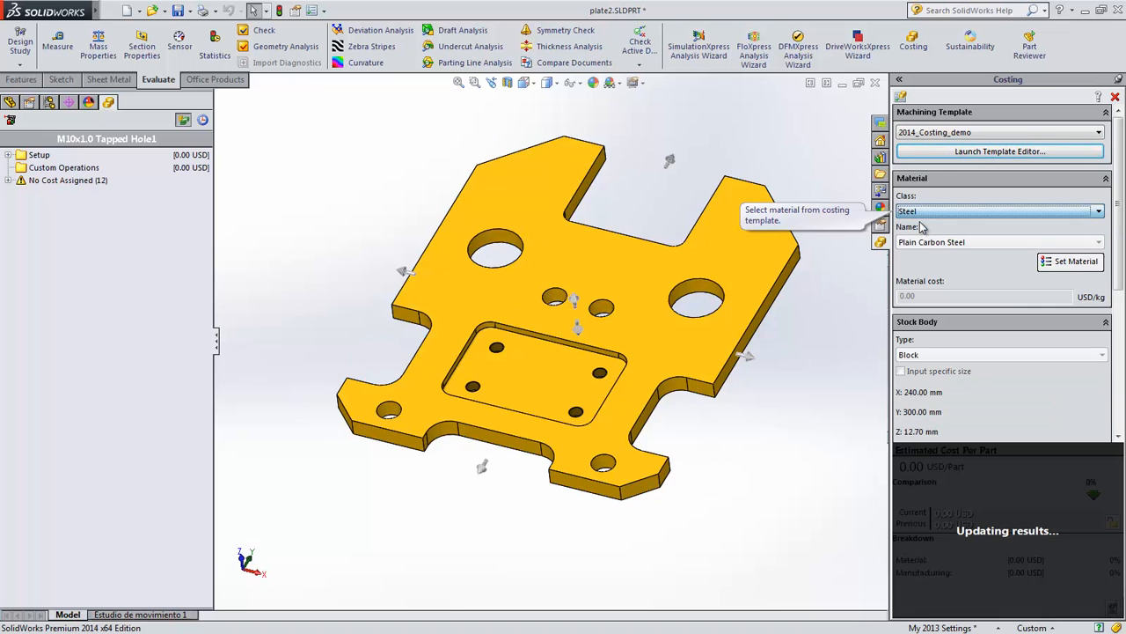
click(1068, 264)
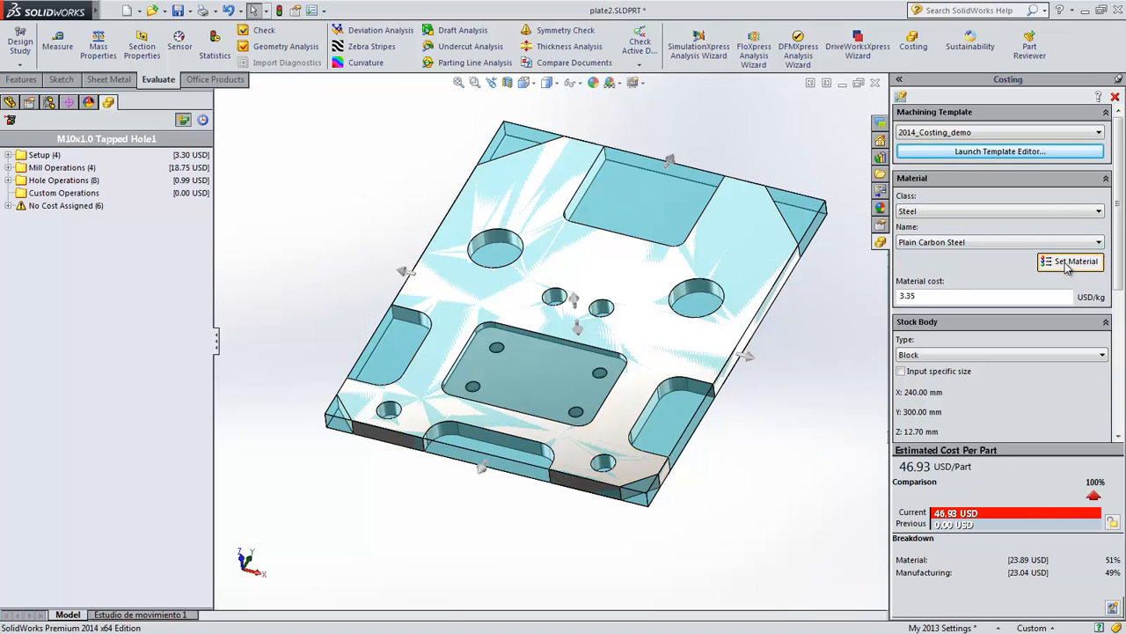
- Check the plate's material in the feature tree and review the slots and holes under No Cost Assigned
click(9, 103)
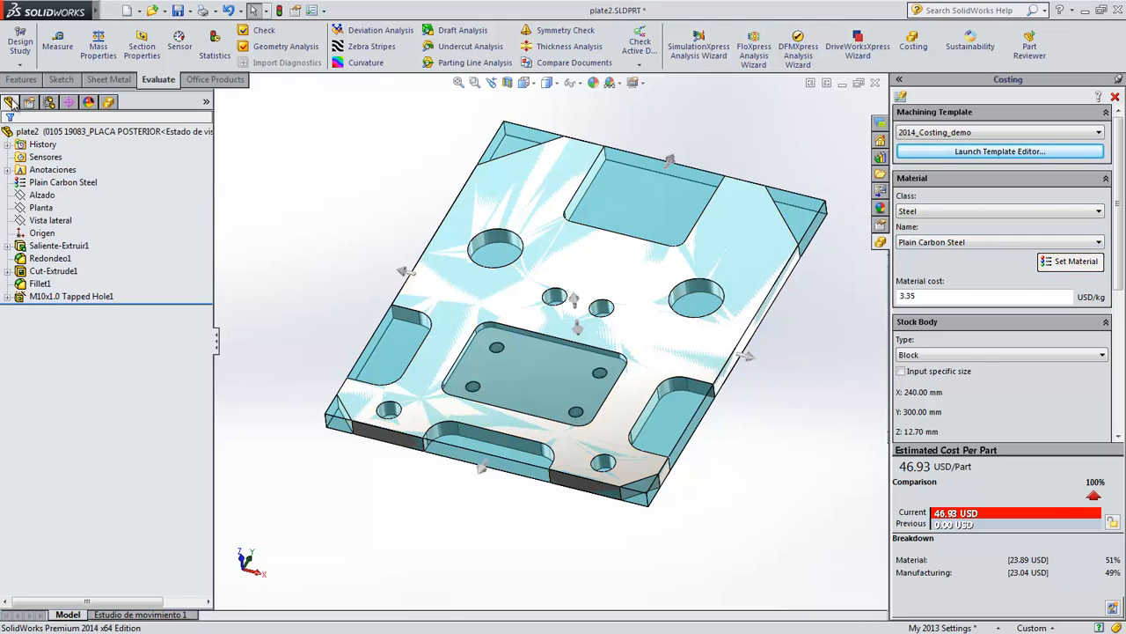
click(108, 103)
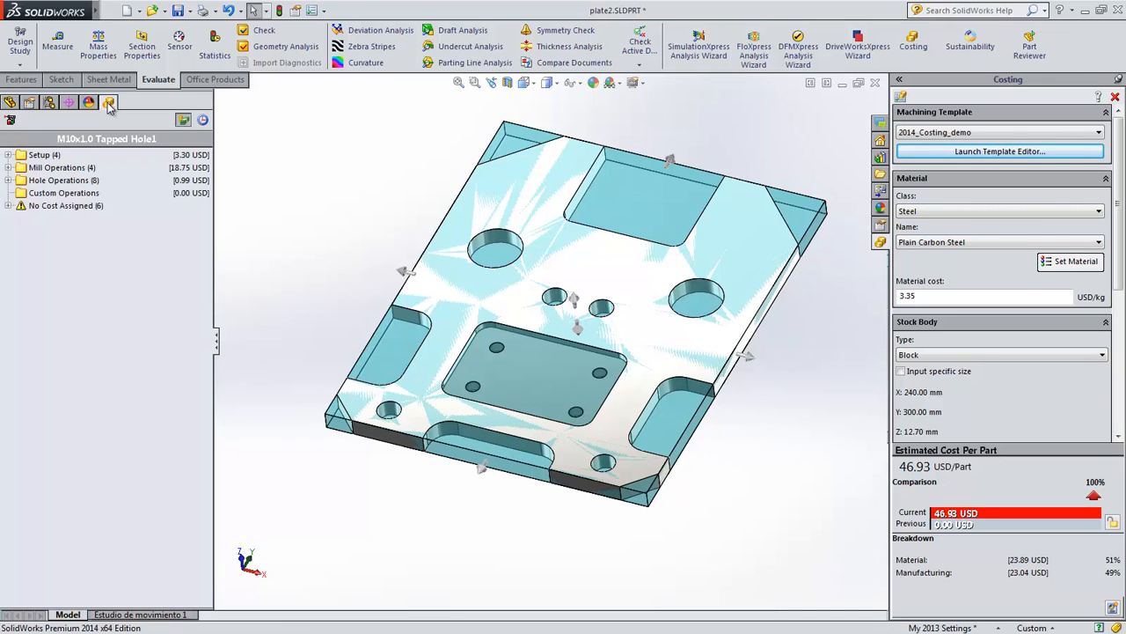
click(8, 206)
drag(75, 214, 55, 282)
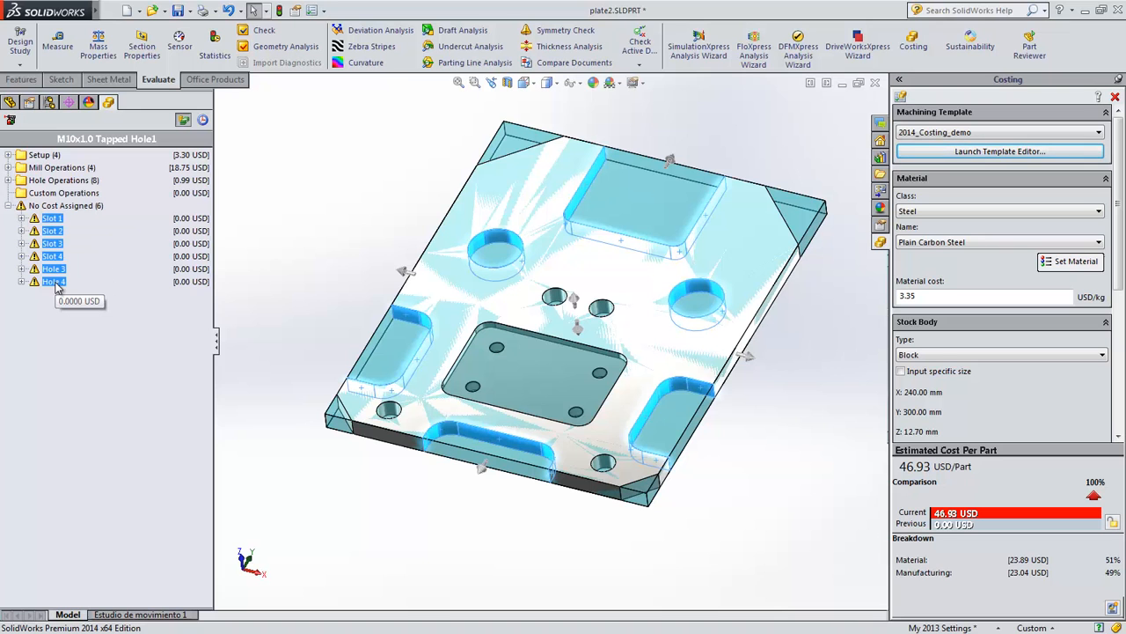
- Set the plate part's stock body type to Plate and review the cost comparison
click(942, 356)
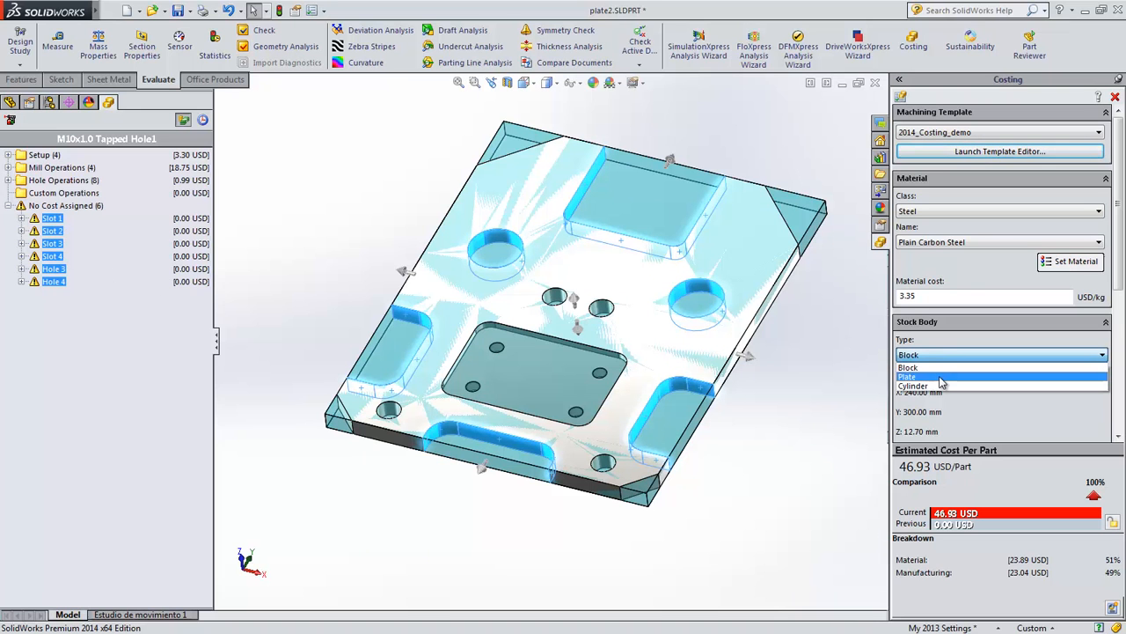
click(942, 377)
click(976, 518)
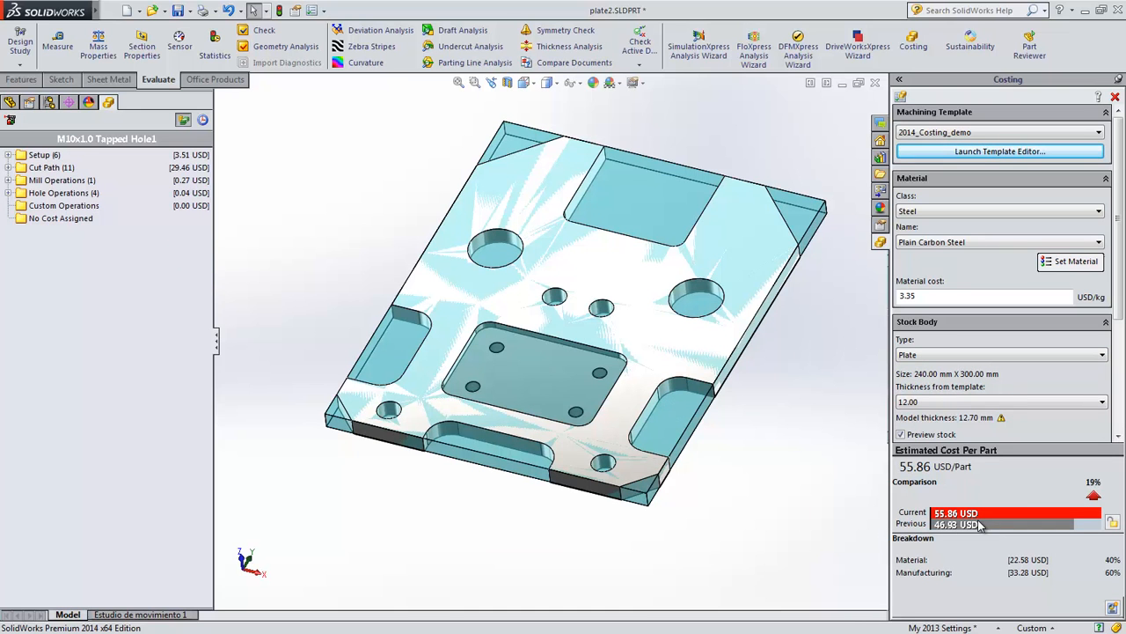
- Change the plate's hole cut paths, Cut Path 2 to 11, from water jet to drill and review the hole operations
click(8, 168)
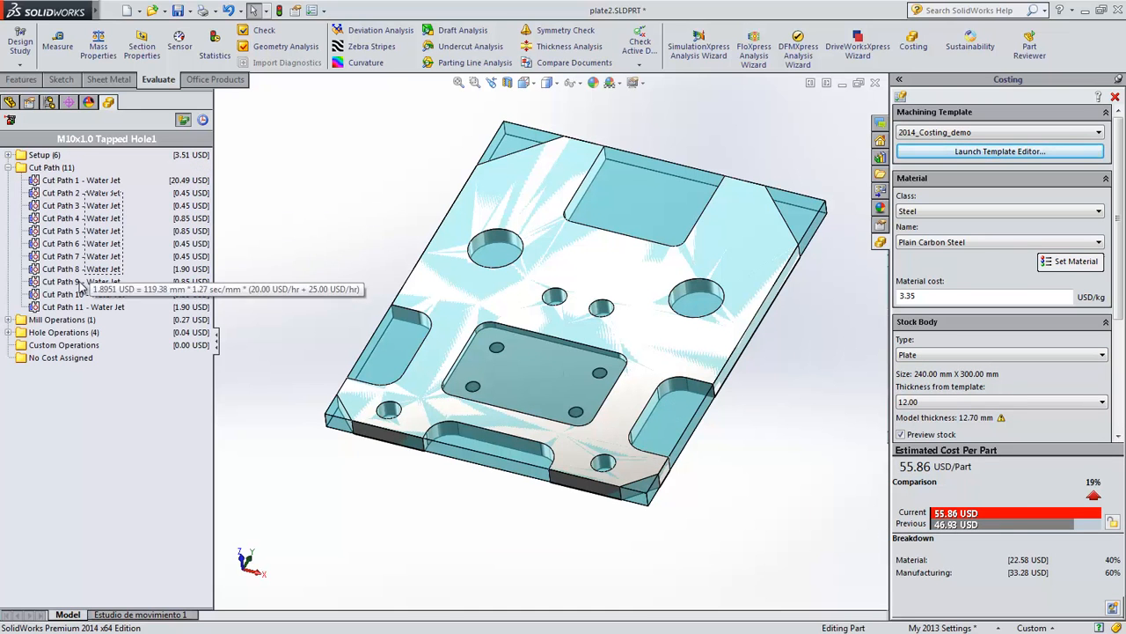
drag(37, 314, 37, 310)
right_click(39, 308)
click(91, 315)
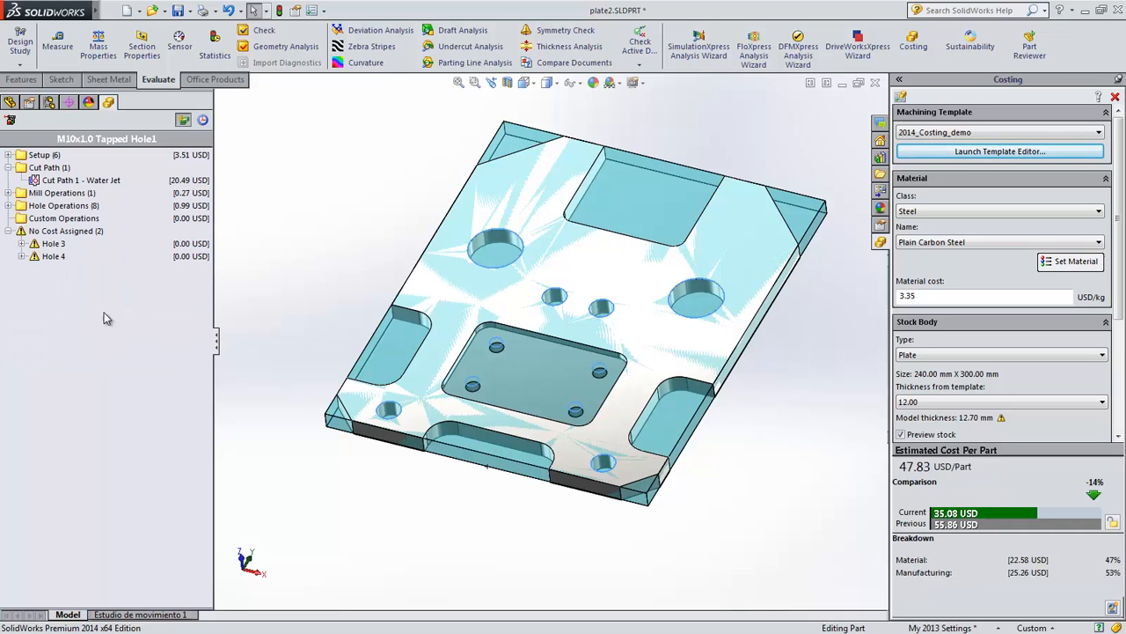
click(7, 206)
drag(76, 218, 34, 270)
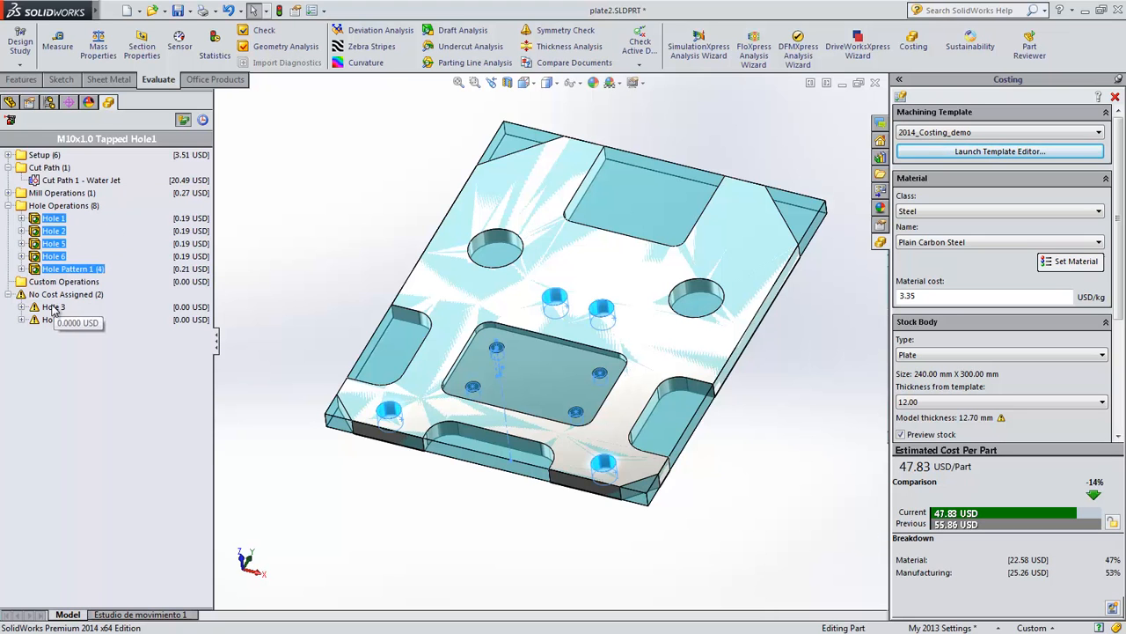
- Change the unassigned Hole 3 and Hole 4 back to water jet cut paths and inspect the two paths
click(53, 307)
click(55, 319)
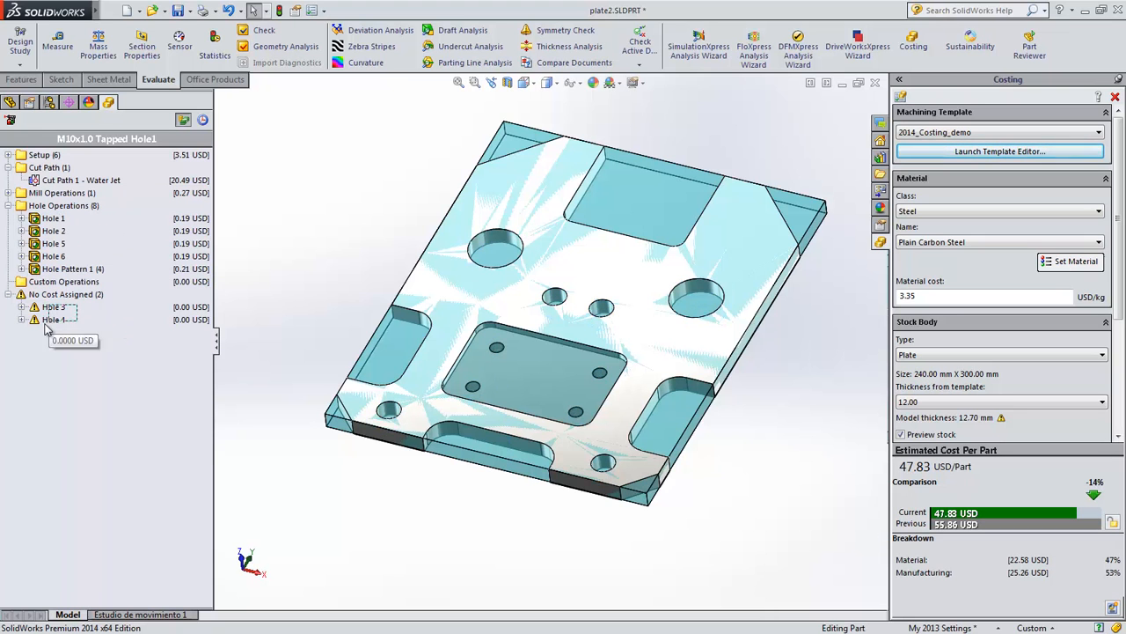
ctrl+click(53, 307)
right_click(45, 321)
click(72, 331)
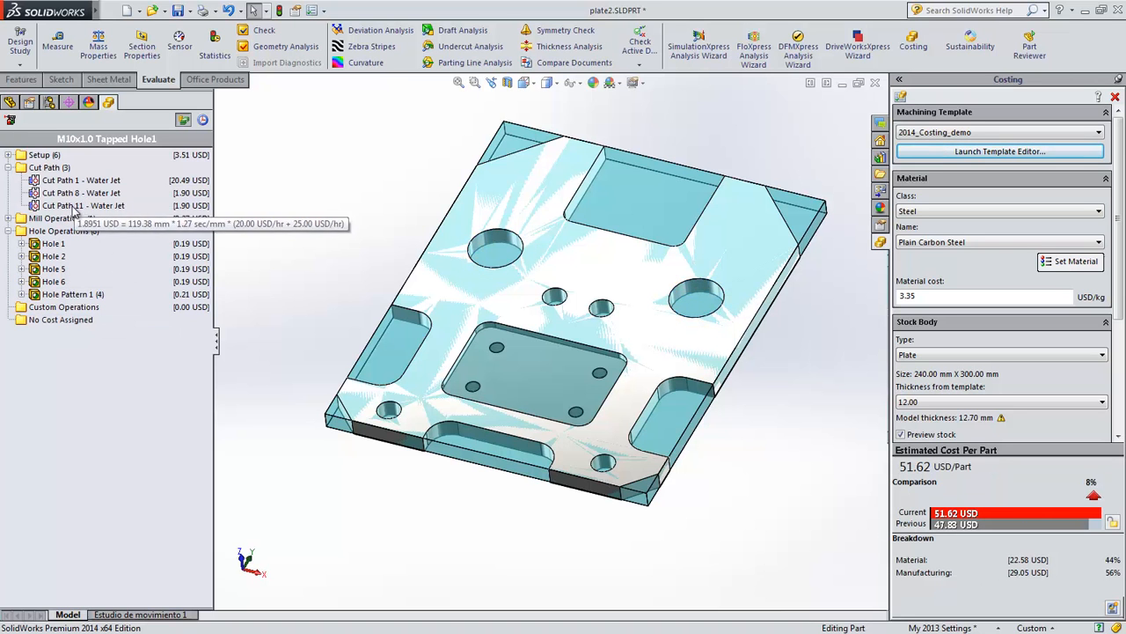
click(67, 193)
click(63, 207)
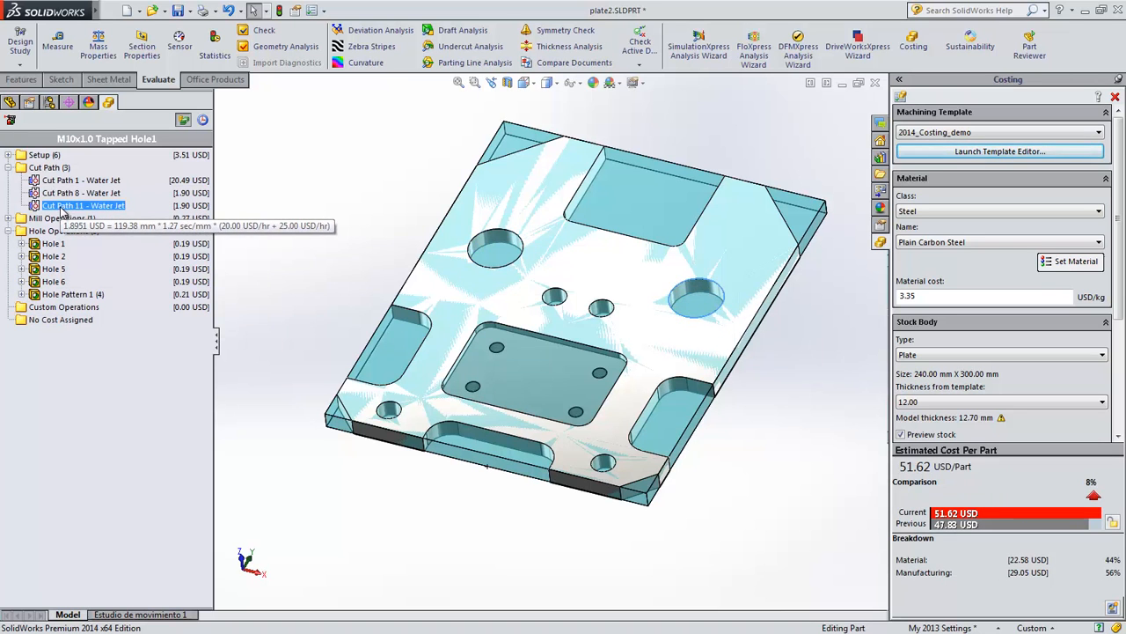